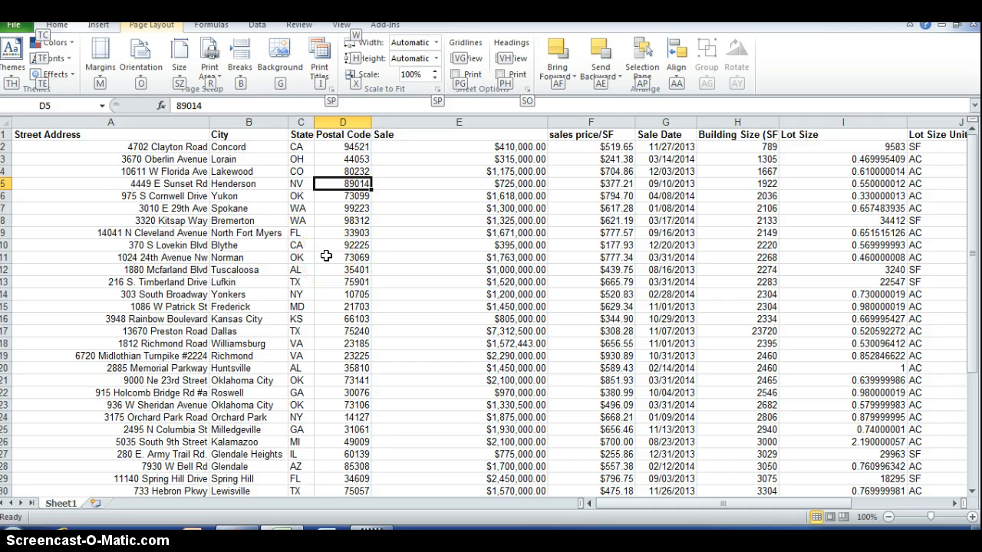
Copy the block from the Sale header through column M, row 45, and paste it one column over, starting at F1
{"action": "left_click", "coordinate": [408, 134]}
{"action": "left_click_drag", "start_coordinate": [408, 134], "coordinate": [919, 466]}
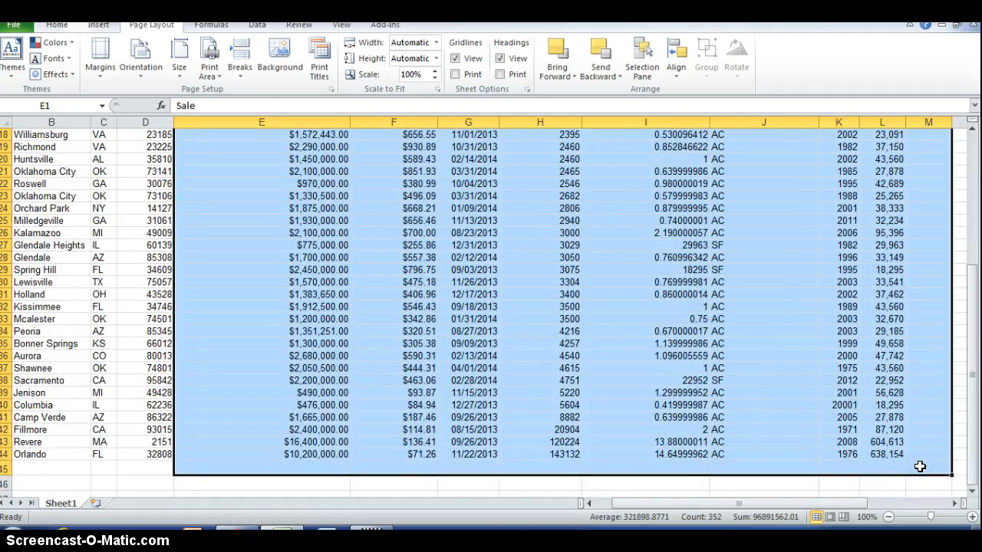
{"action": "key", "text": "ctrl+c"}
{"action": "scroll", "coordinate": [920, 466], "scroll_direction": "up", "scroll_amount": 6}
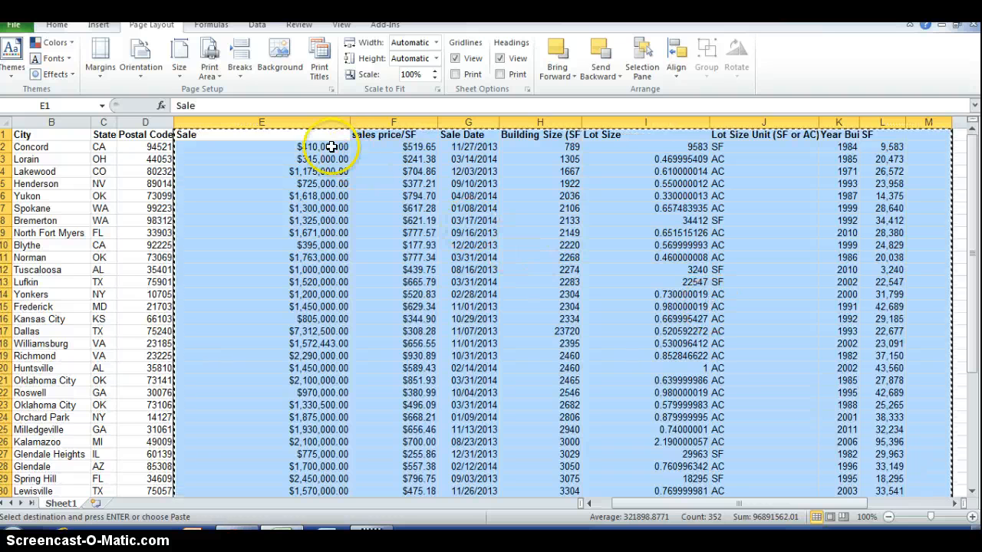
{"action": "left_click", "coordinate": [369, 136]}
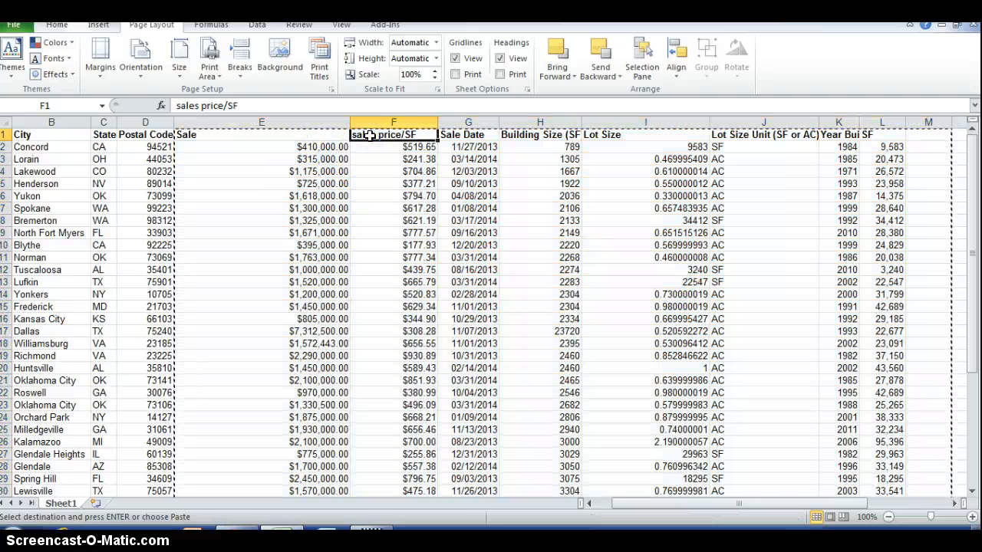
{"action": "key", "text": "Return"}
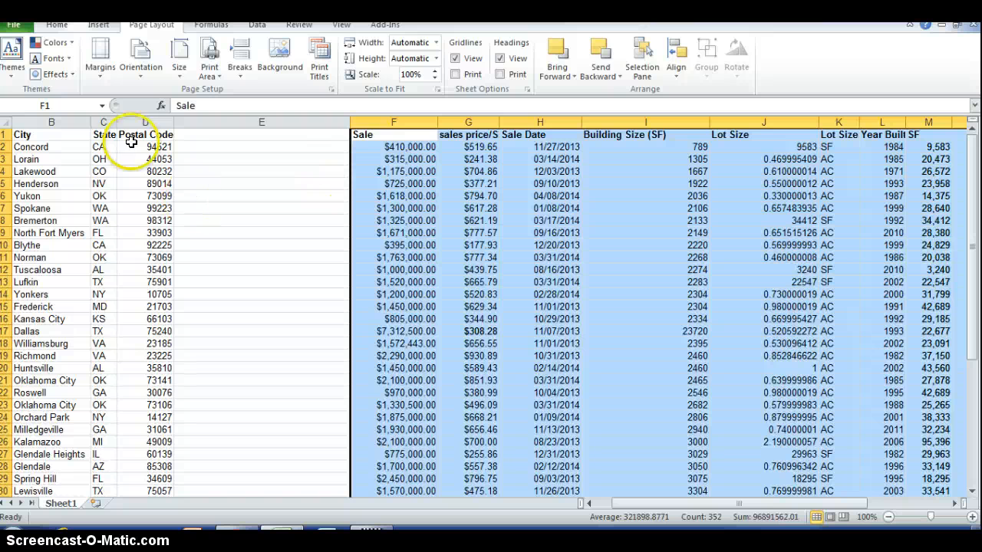
Enter the header "Full Address" in cell E1, next to Postal Code
{"action": "left_click_drag", "start_coordinate": [618, 504], "coordinate": [598, 504]}
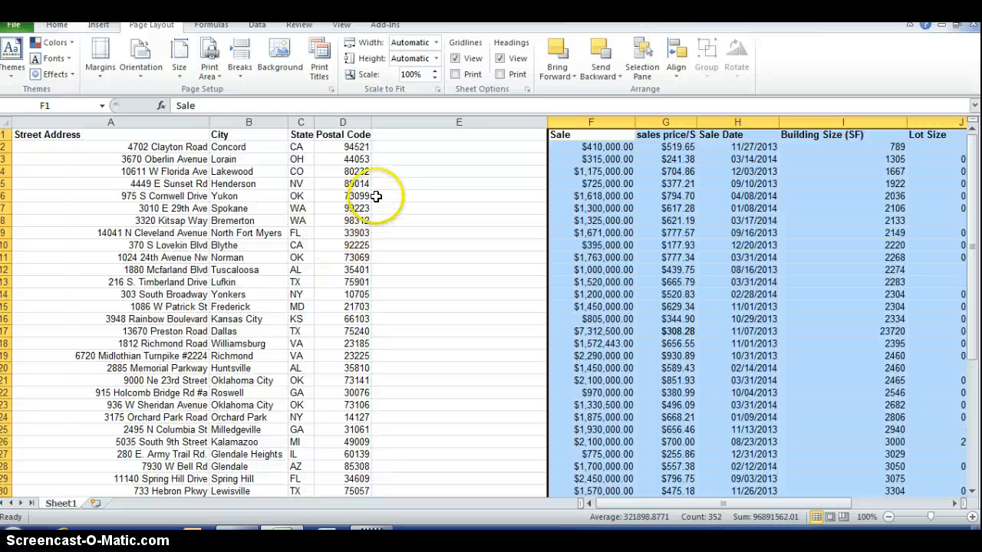
{"action": "left_click", "coordinate": [390, 136]}
{"action": "type", "text": "Full"}
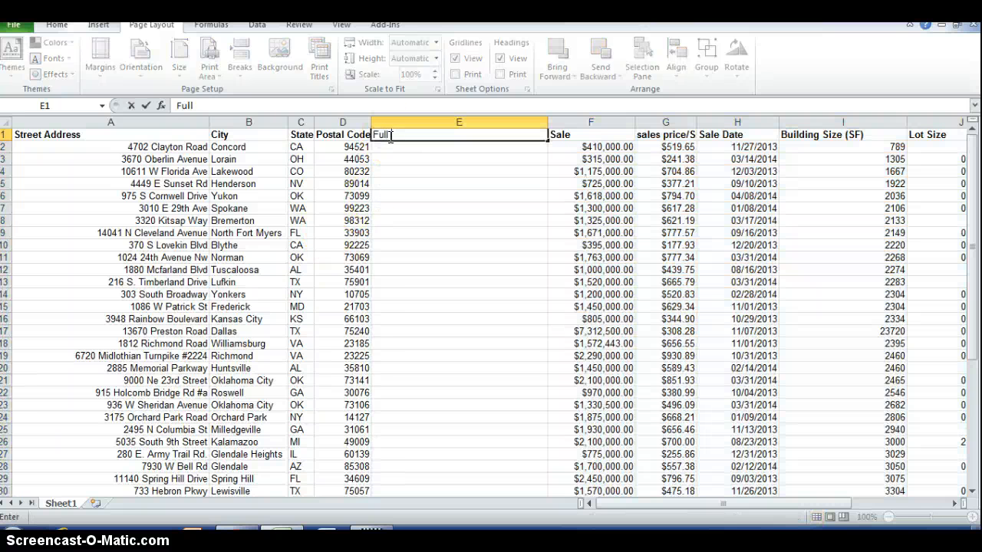
{"action": "type", "text": " Address"}
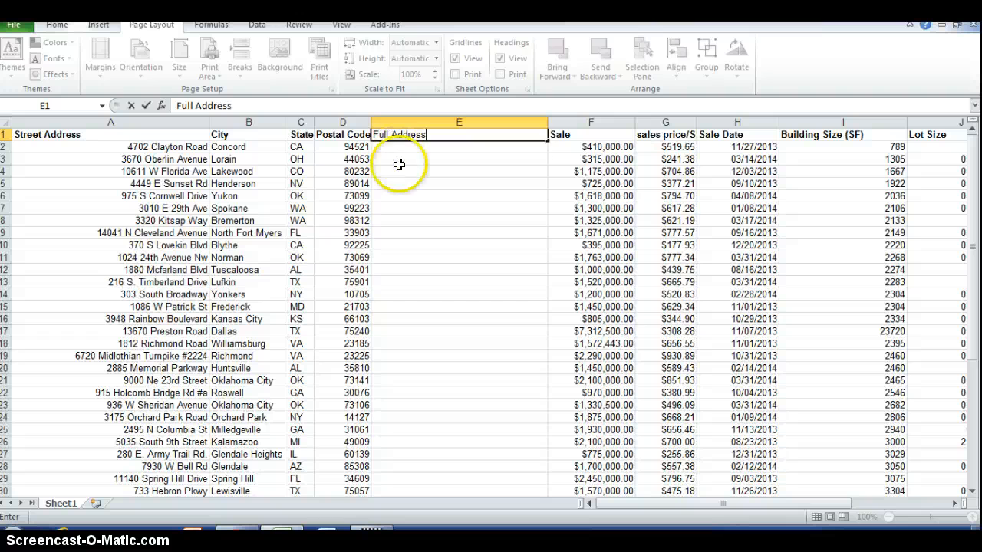
{"action": "key", "text": "Return"}
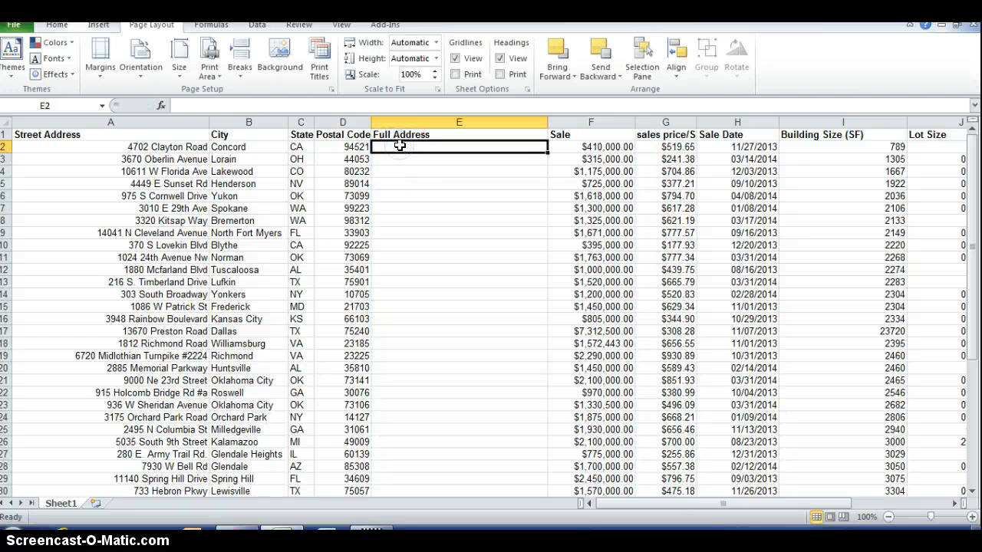
Enter =CONCATENATE(A2," ",B2," ", C2," ",D2) in E2 to join street, city, state and postal code
{"action": "type", "text": "="}
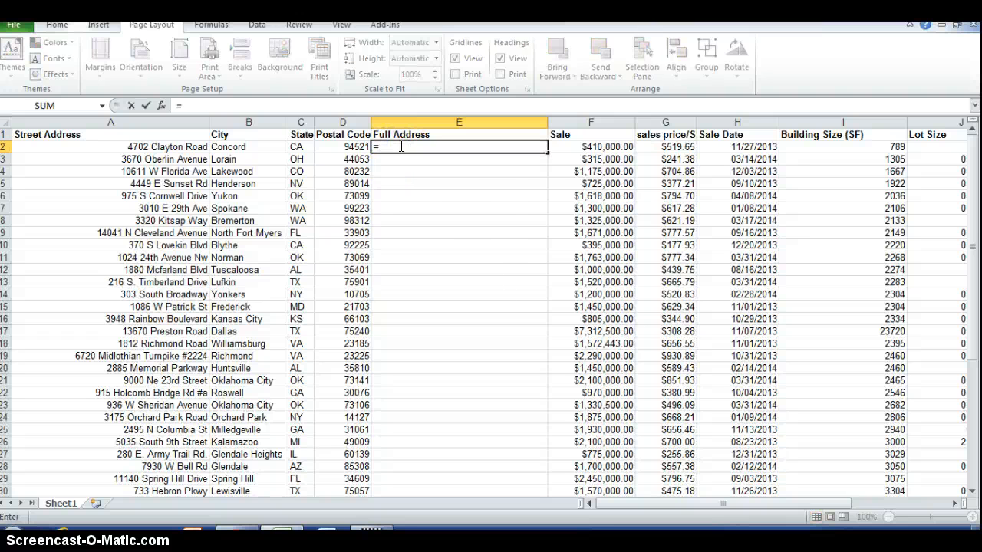
{"action": "type", "text": "con"}
{"action": "double_click", "coordinate": [410, 162]}
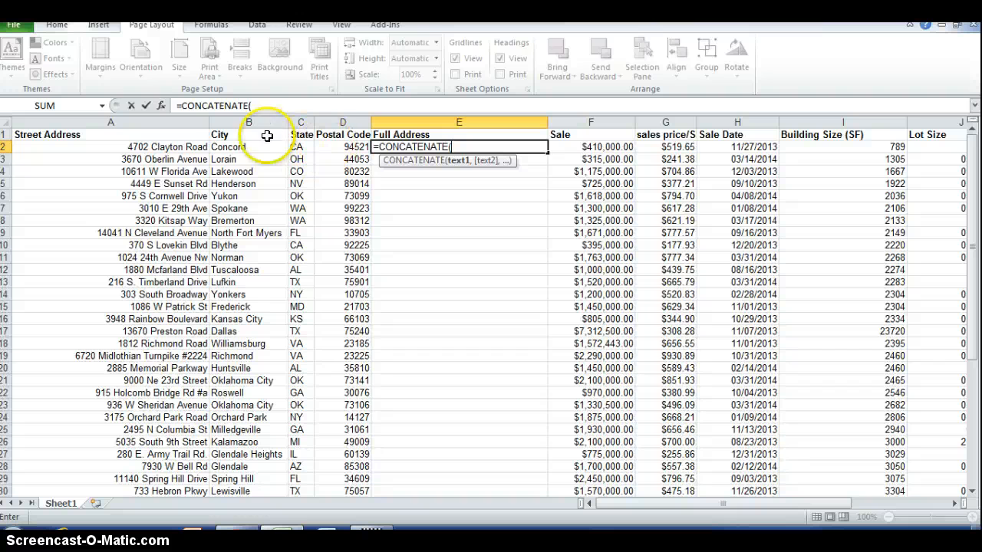
{"action": "left_click", "coordinate": [185, 146]}
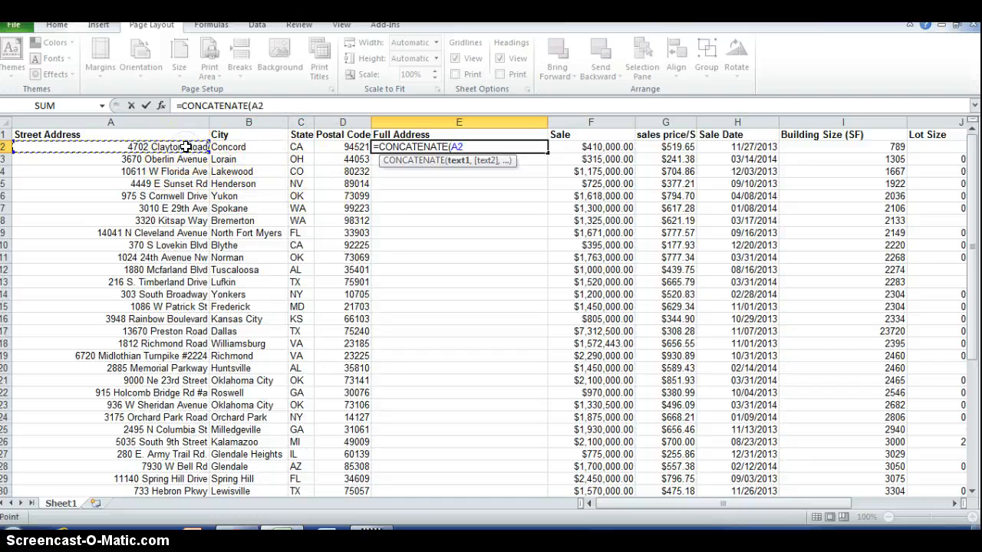
{"action": "type", "text": ",\" \","}
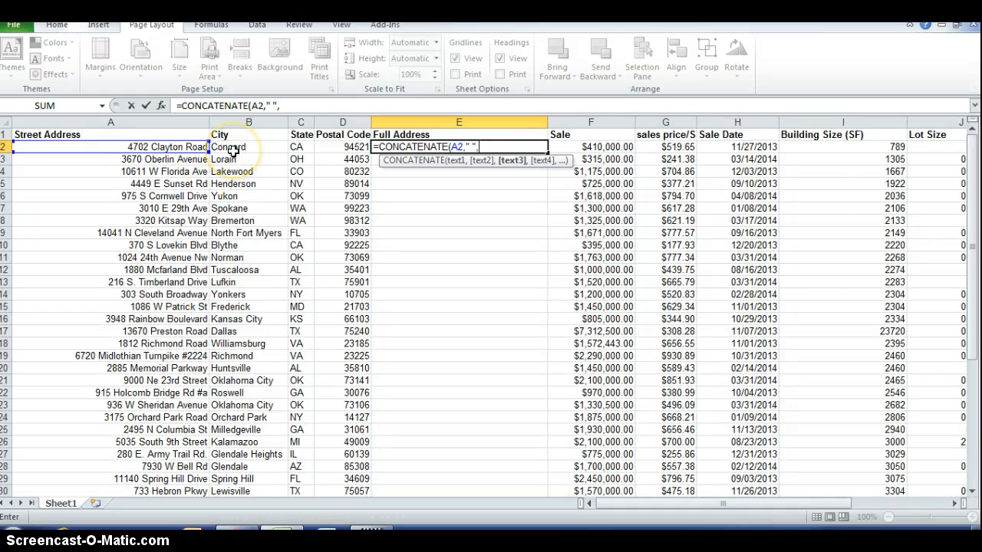
{"action": "left_click", "coordinate": [232, 149]}
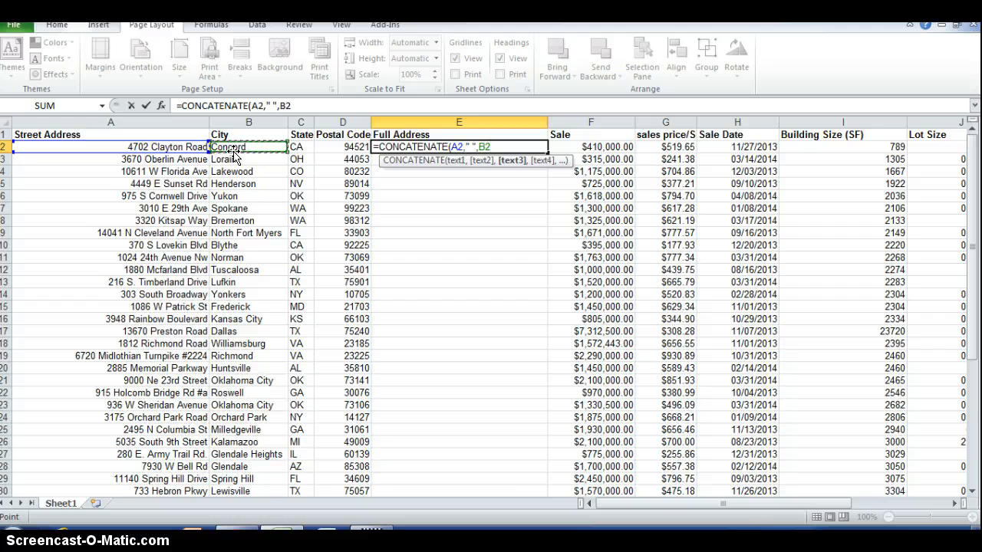
{"action": "type", "text": ","}
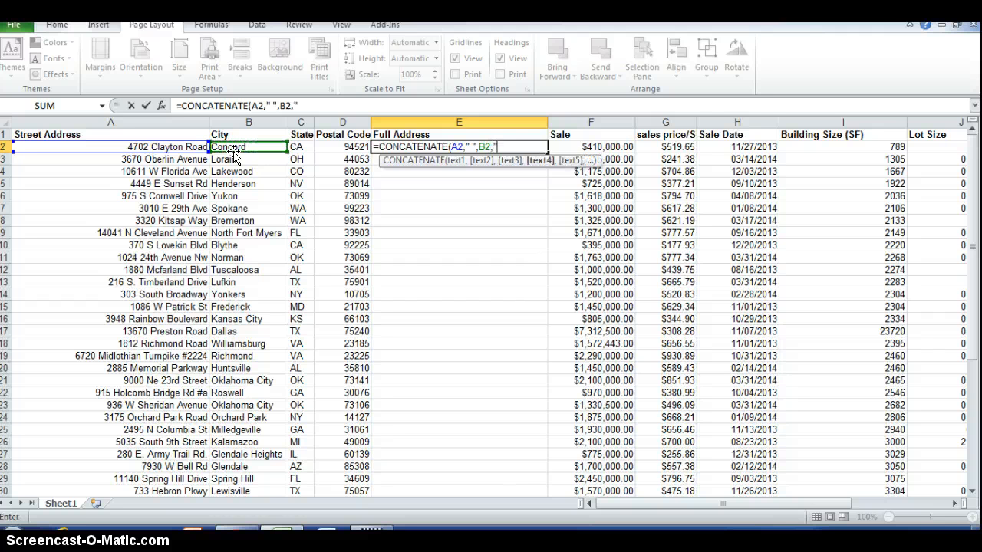
{"action": "type", "text": "\" \",B2,"}
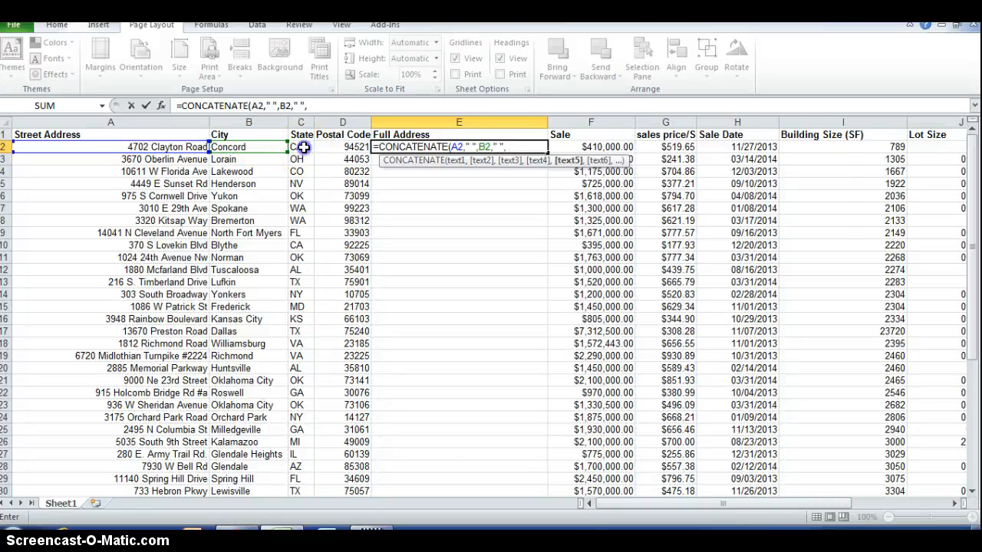
{"action": "type", "text": "\""}
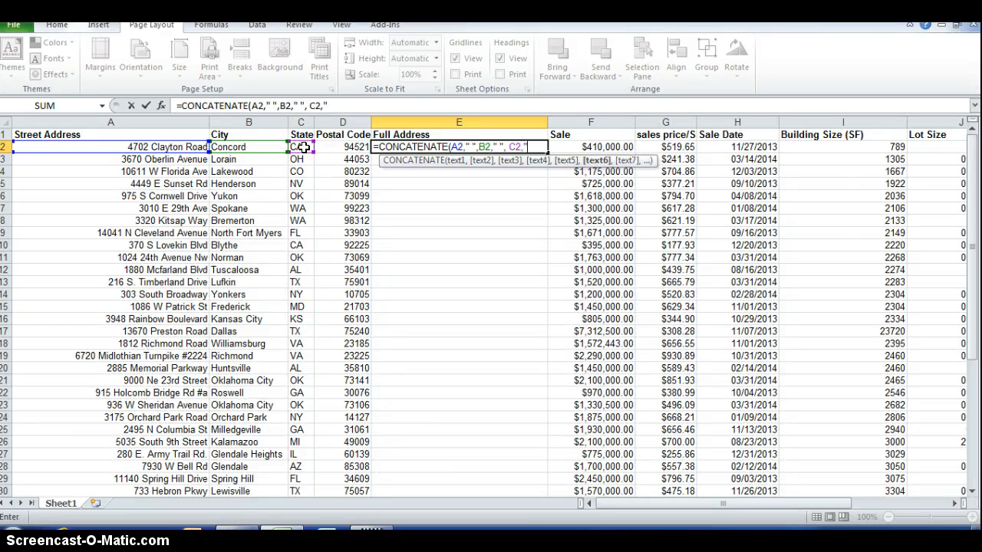
{"action": "type", "text": " \","}
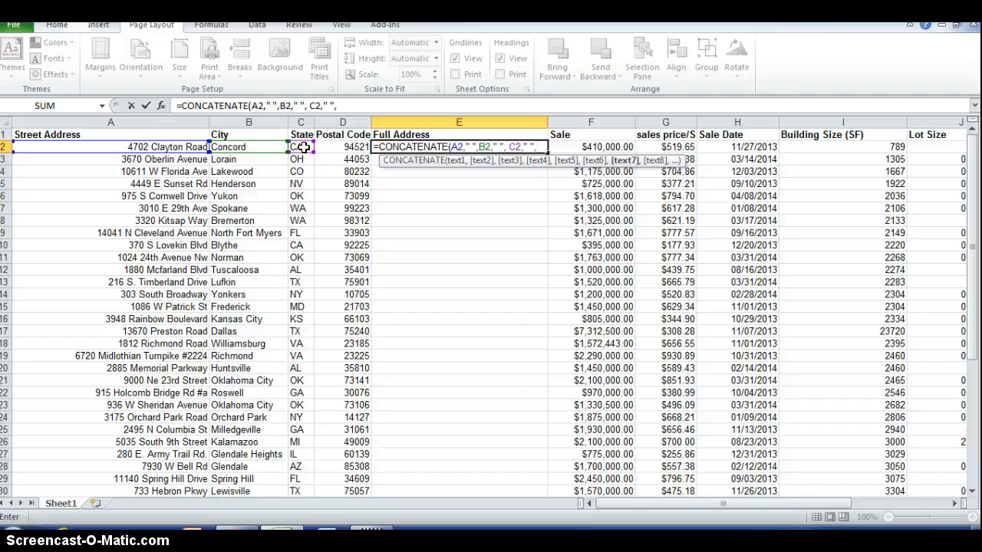
{"action": "left_click", "coordinate": [347, 147]}
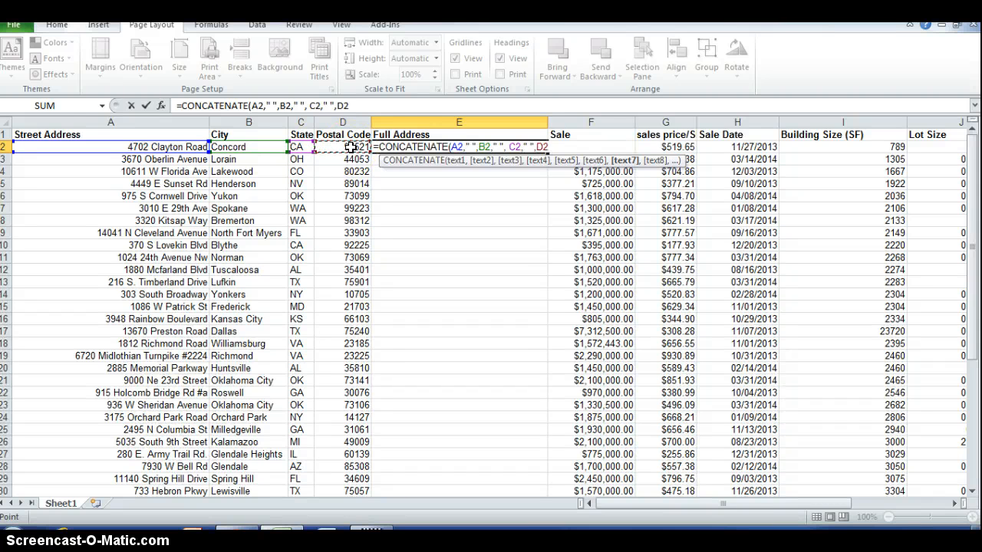
{"action": "key", "text": "Return"}
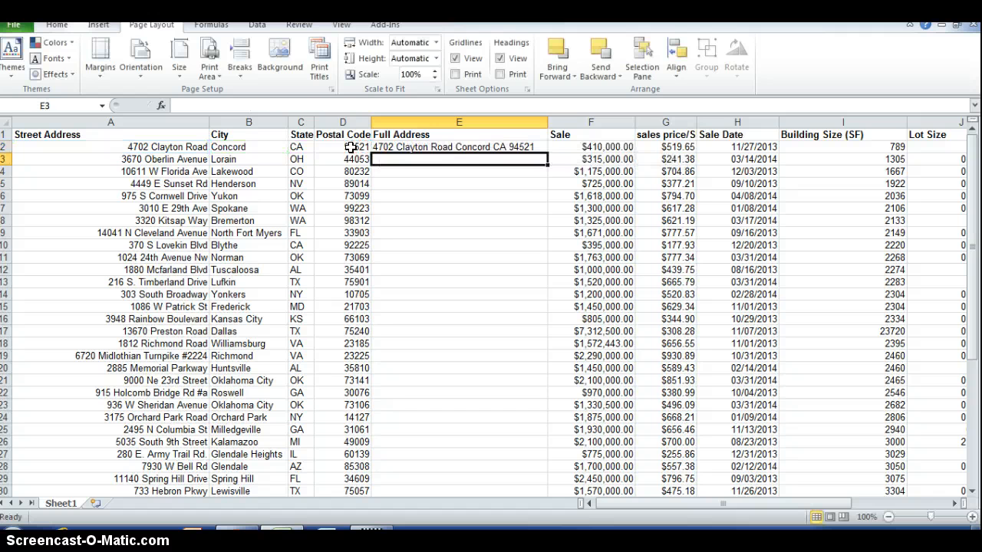
Fill the Full Address formula from E2 down to the last data row, E44
{"action": "left_click", "coordinate": [434, 149]}
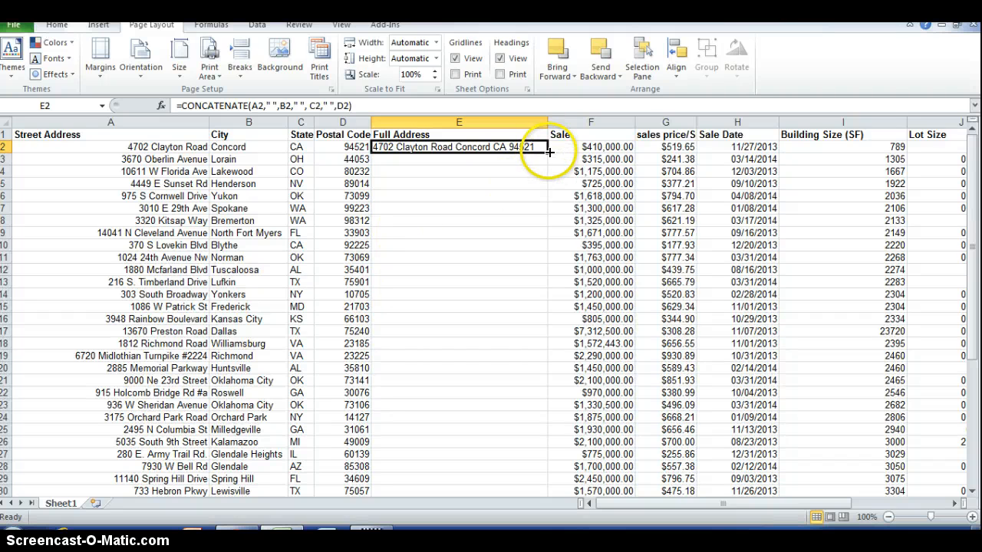
{"action": "left_click_drag", "start_coordinate": [547, 152], "coordinate": [531, 466]}
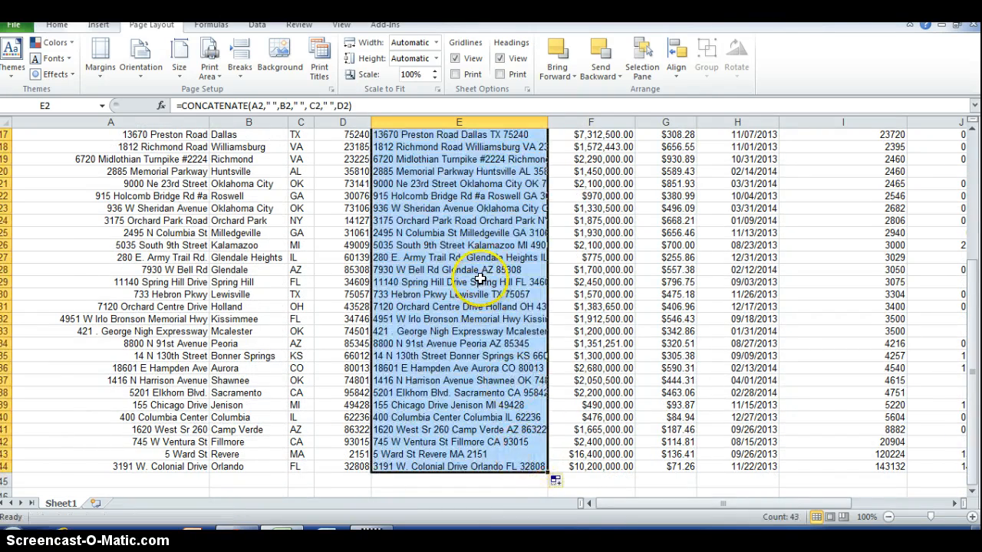
{"action": "left_click", "coordinate": [495, 332]}
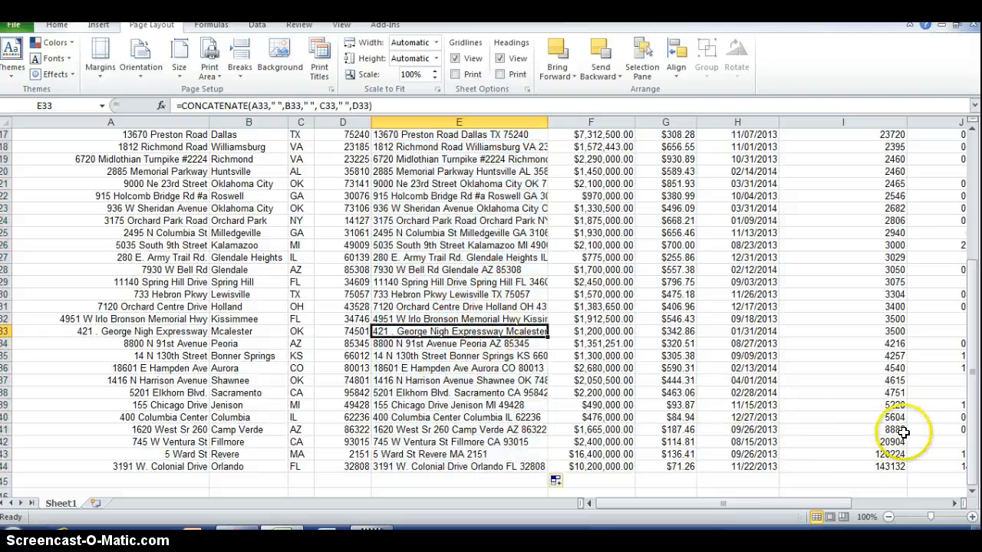
{"action": "scroll", "coordinate": [968, 371], "scroll_direction": "up", "scroll_amount": 5}
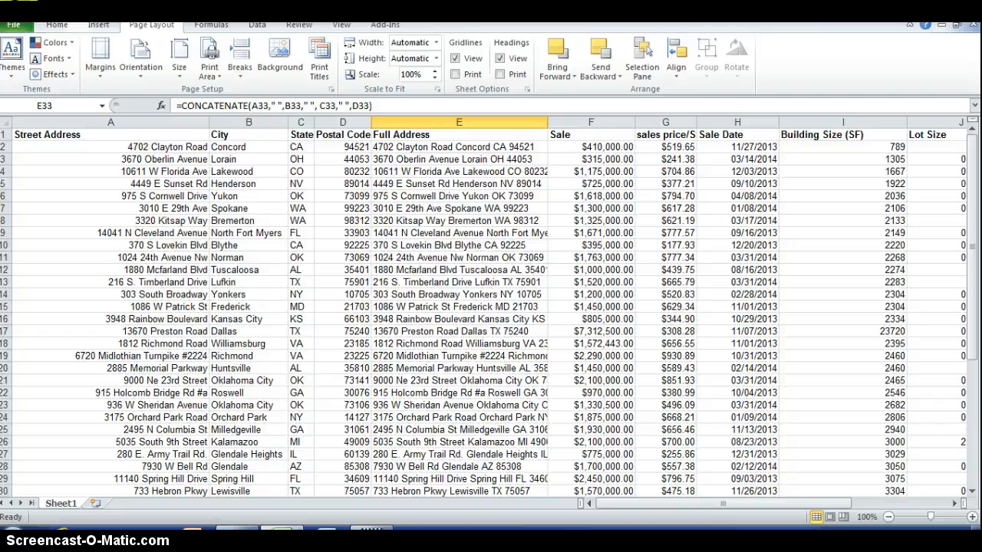
Save the workbook in the MIS folder of the Documents library, replacing the existing file "Extra Credt Data (1)"
{"action": "left_click", "coordinate": [14, 25]}
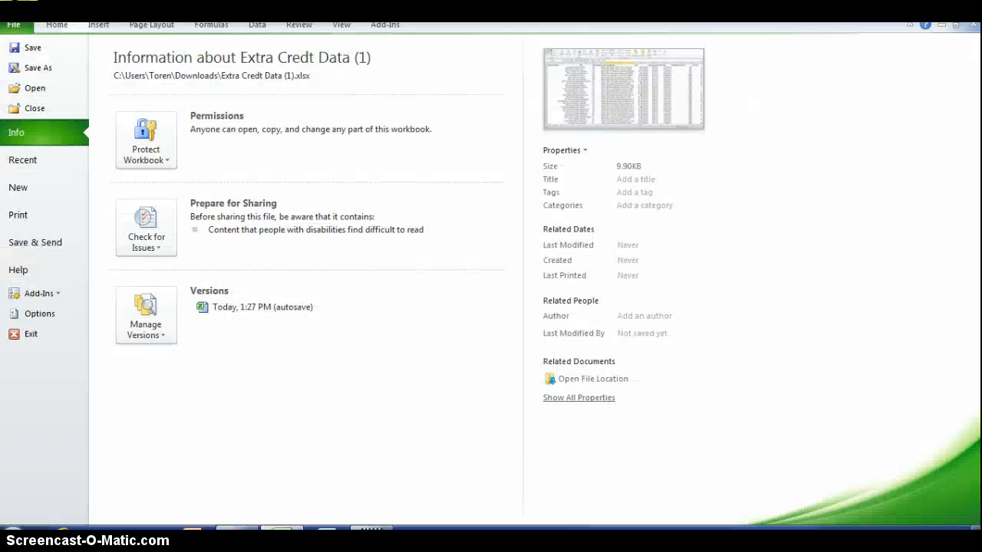
{"action": "left_click", "coordinate": [42, 71]}
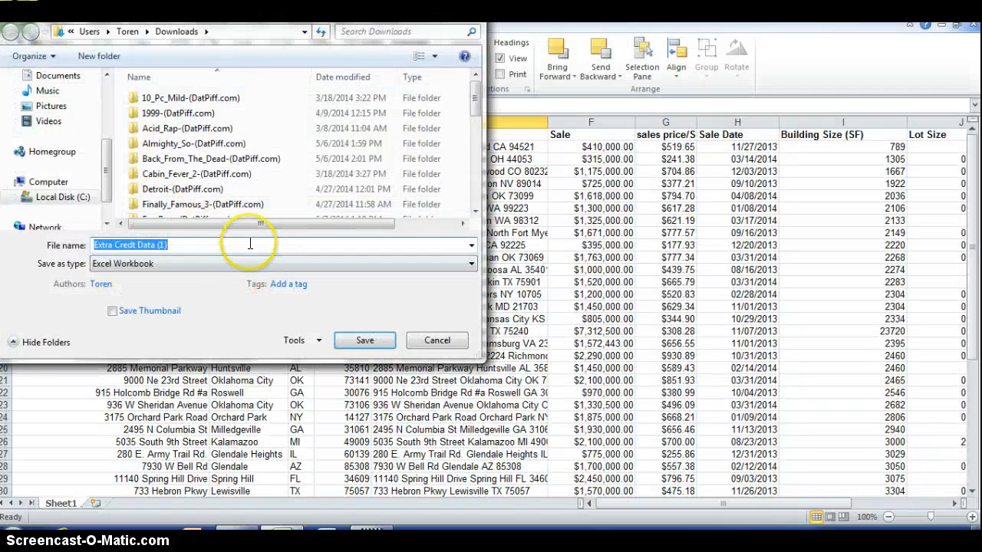
{"action": "left_click", "coordinate": [46, 76]}
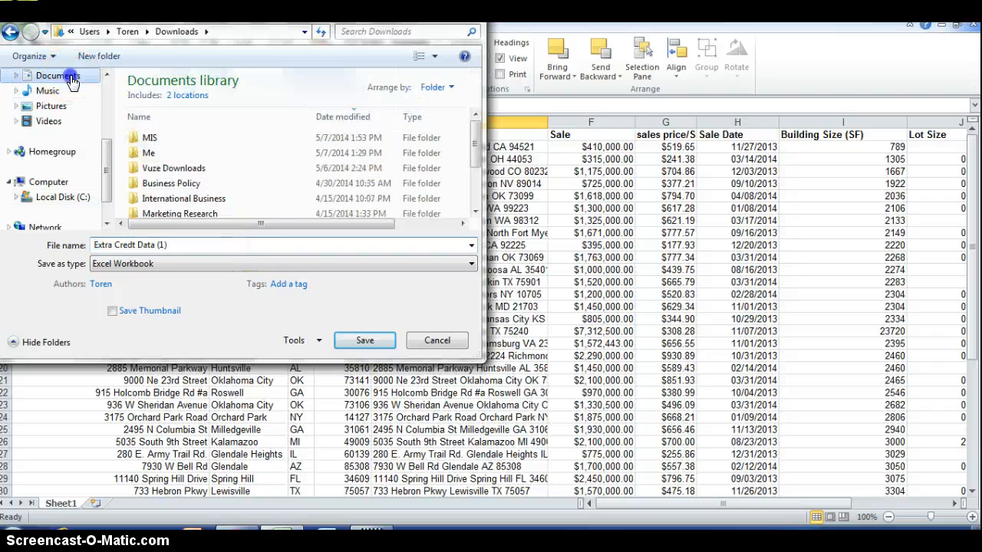
{"action": "double_click", "coordinate": [184, 138]}
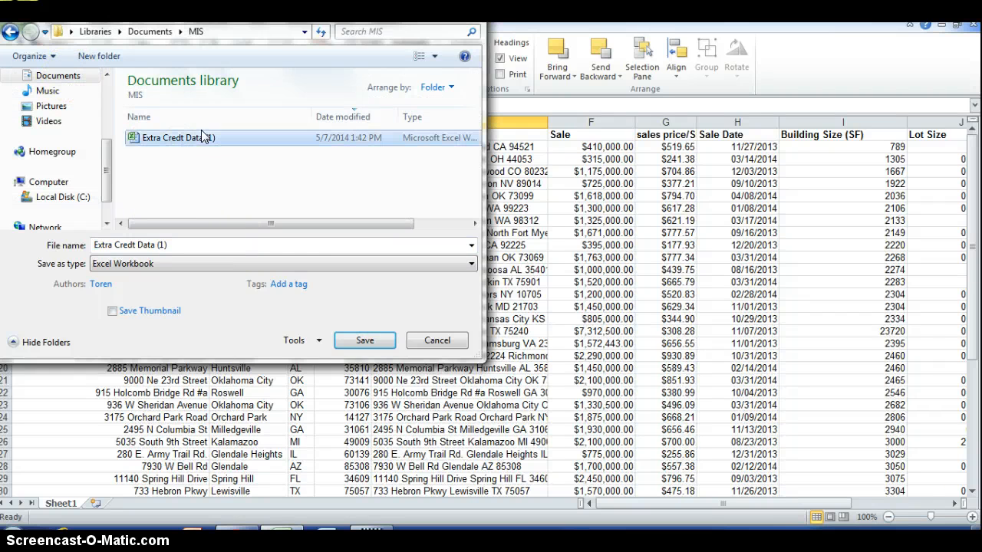
{"action": "double_click", "coordinate": [203, 136]}
{"action": "left_click", "coordinate": [526, 273]}
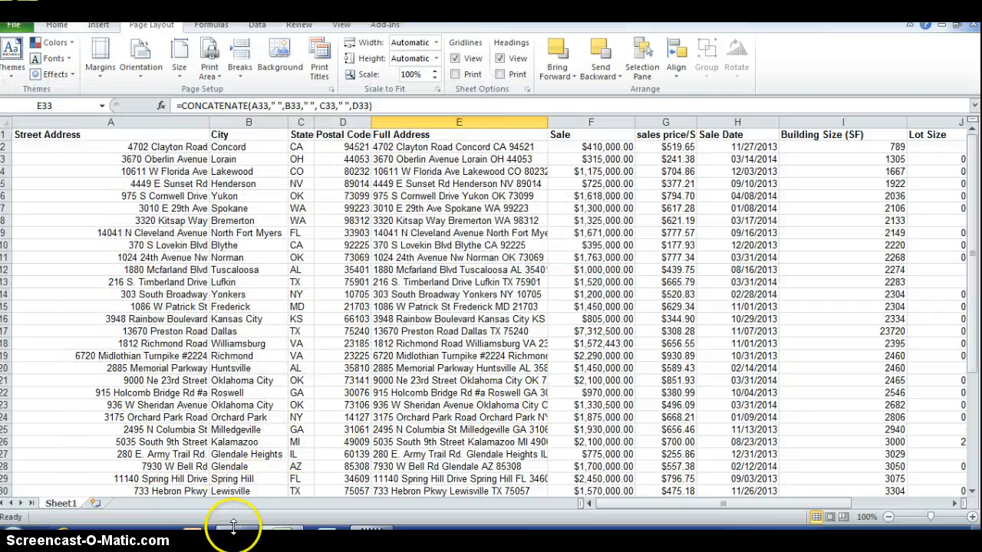
Switch to Chrome and open drive.google.com in a new tab
{"action": "mouse_move", "coordinate": [244, 529]}
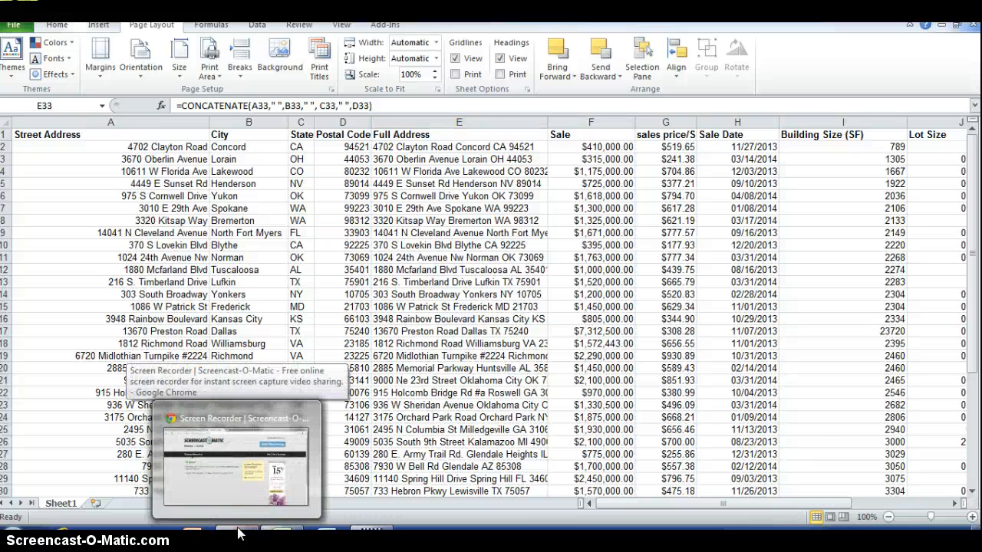
{"action": "left_click", "coordinate": [237, 489]}
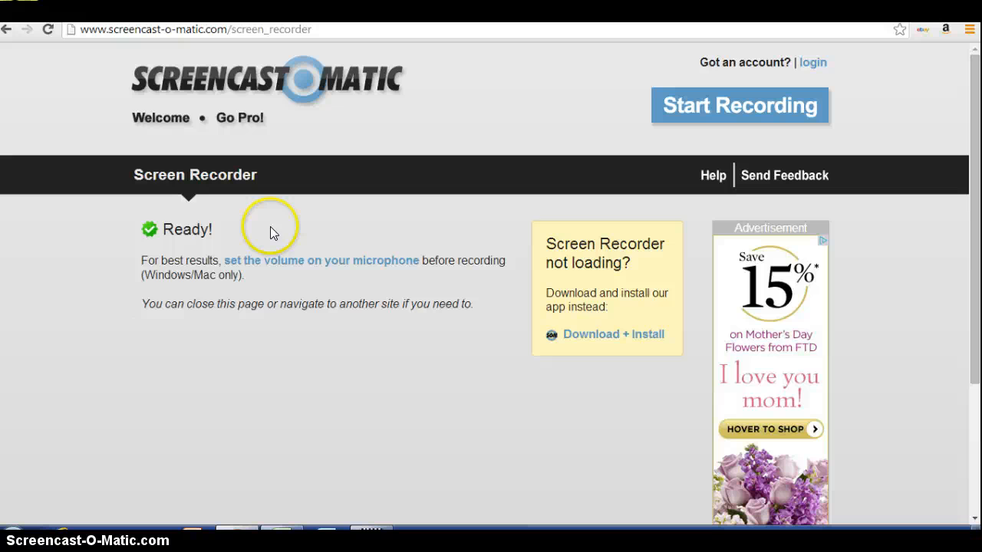
{"action": "key", "text": "ctrl+Tab"}
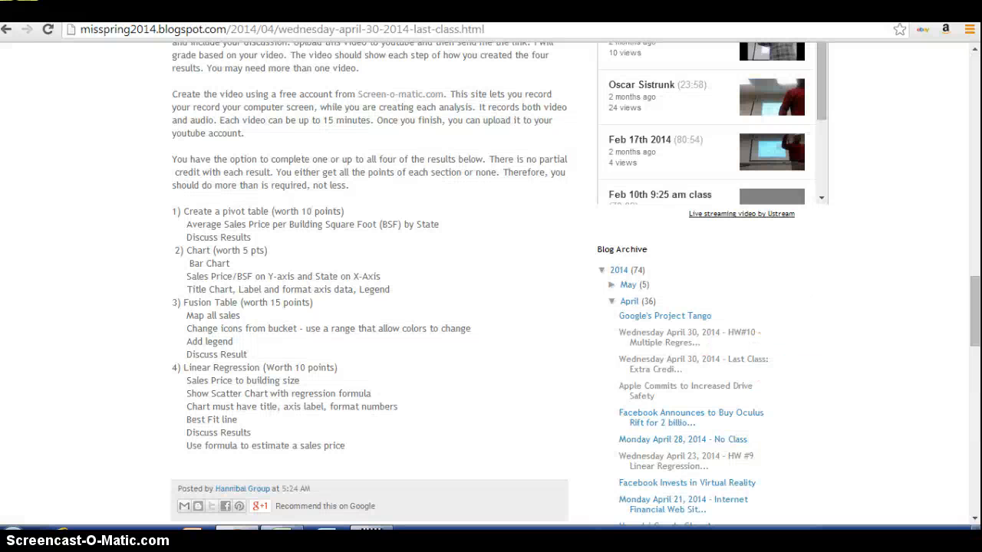
{"action": "key", "text": "ctrl+t"}
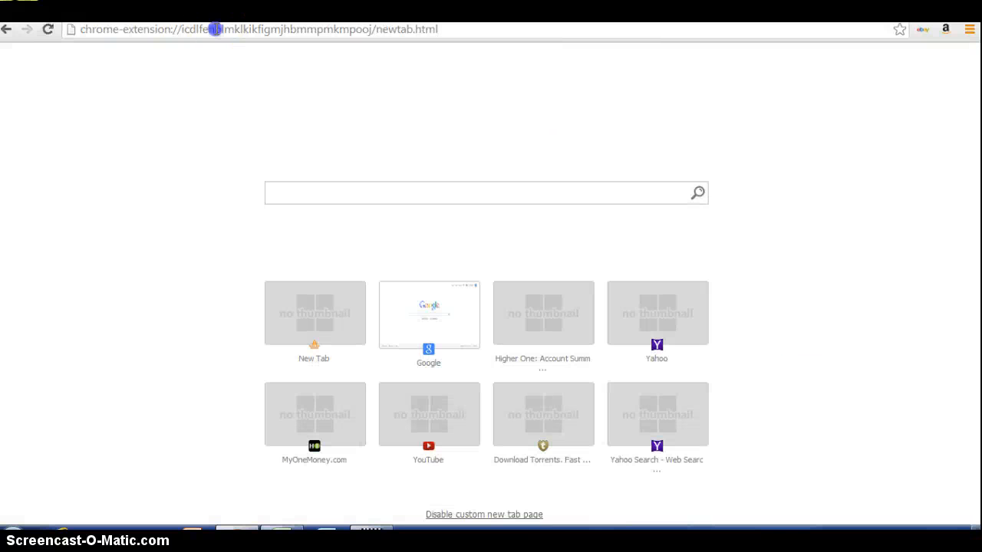
{"action": "left_click", "coordinate": [444, 29]}
{"action": "type", "text": "dr"}
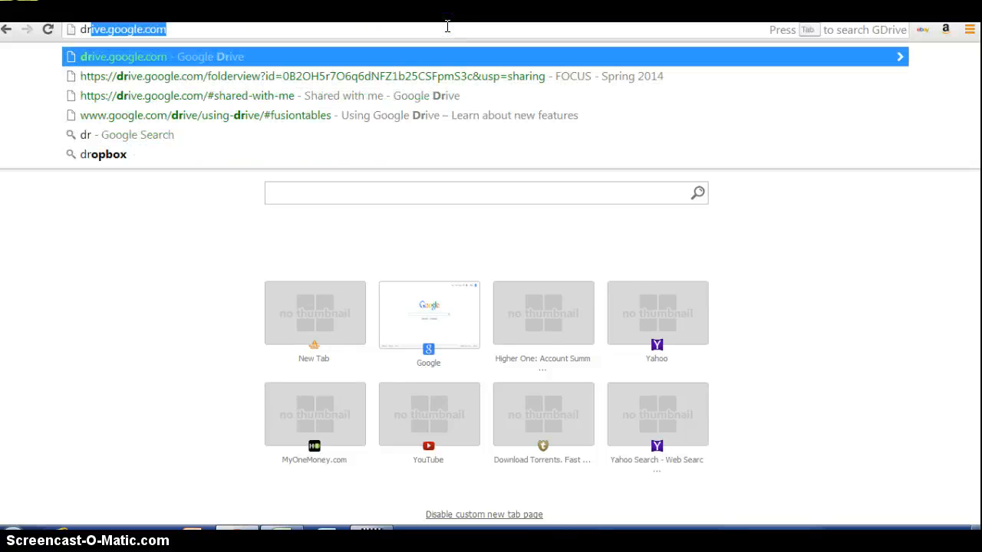
{"action": "key", "text": "Return"}
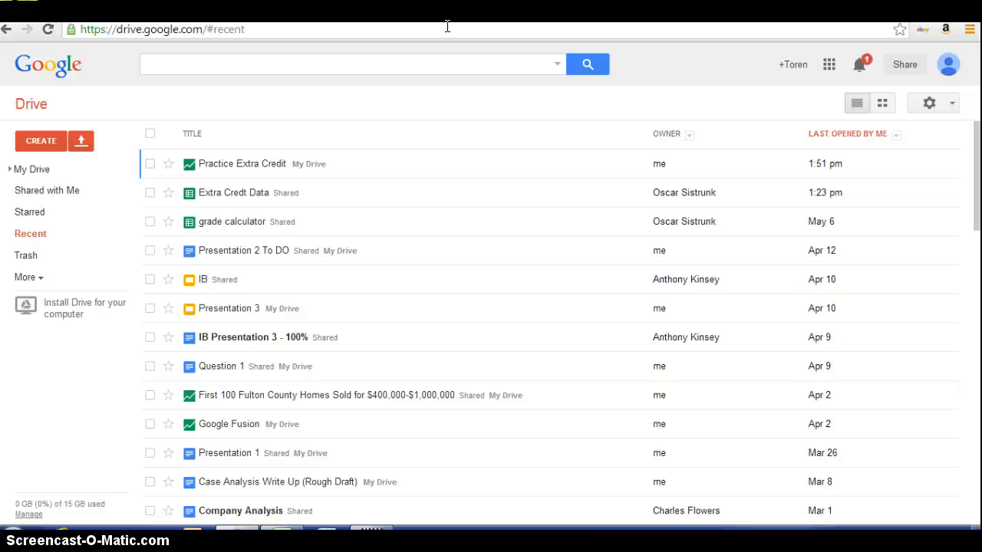
Start a new Fusion Table in Drive and upload Extra Credt Data (1).xlsx from the MIS folder on this computer
{"action": "left_click", "coordinate": [52, 144]}
{"action": "left_click", "coordinate": [217, 183]}
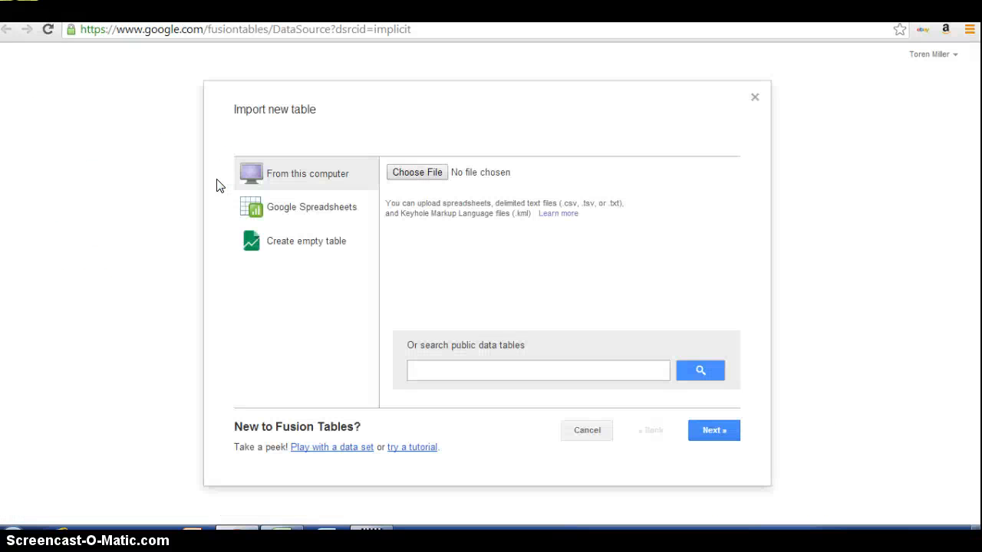
{"action": "left_click", "coordinate": [415, 172]}
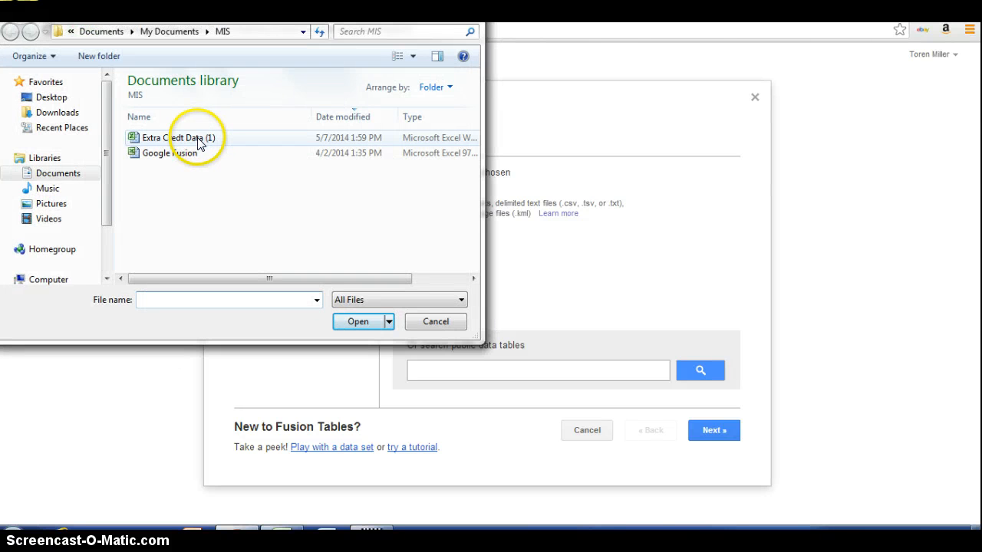
{"action": "double_click", "coordinate": [235, 136]}
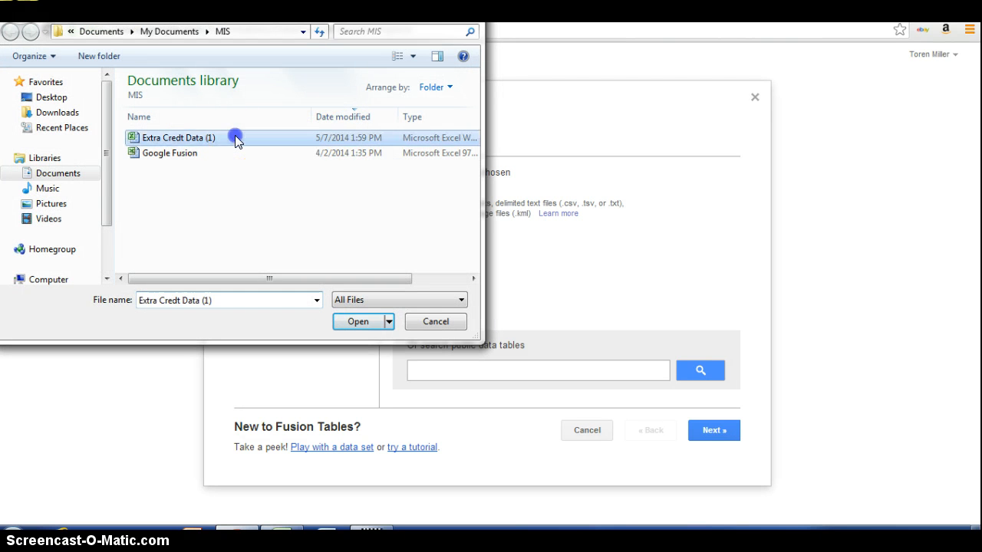
{"action": "left_click", "coordinate": [369, 212]}
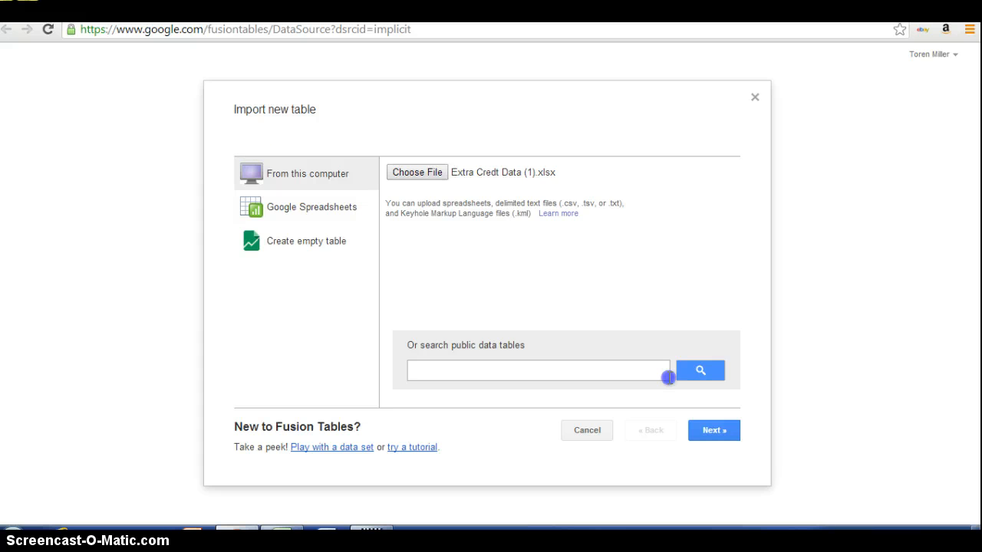
{"action": "left_click", "coordinate": [715, 437]}
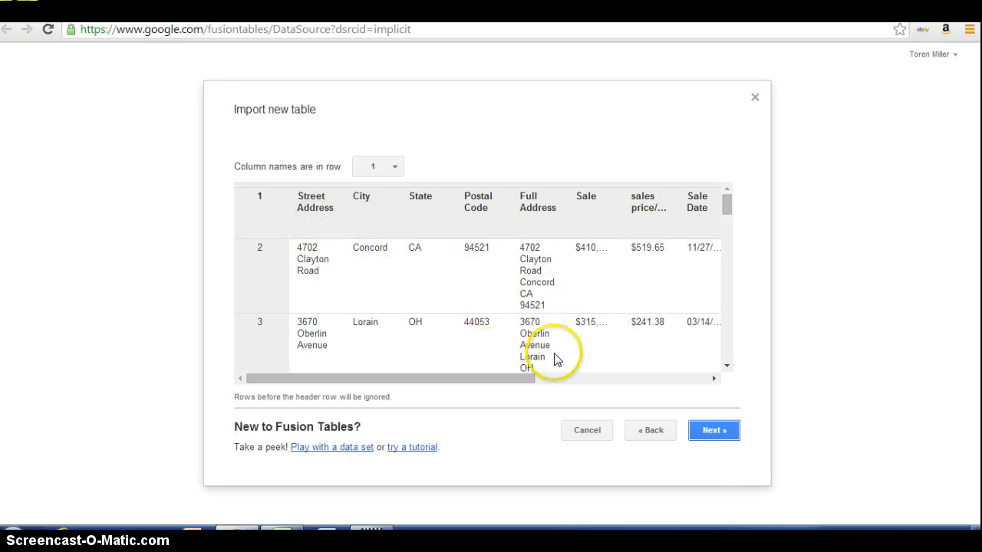
Accept row 1 as the column names, name the table "Extra Credit Fusion Tables" and finish the import
{"action": "left_click", "coordinate": [713, 431]}
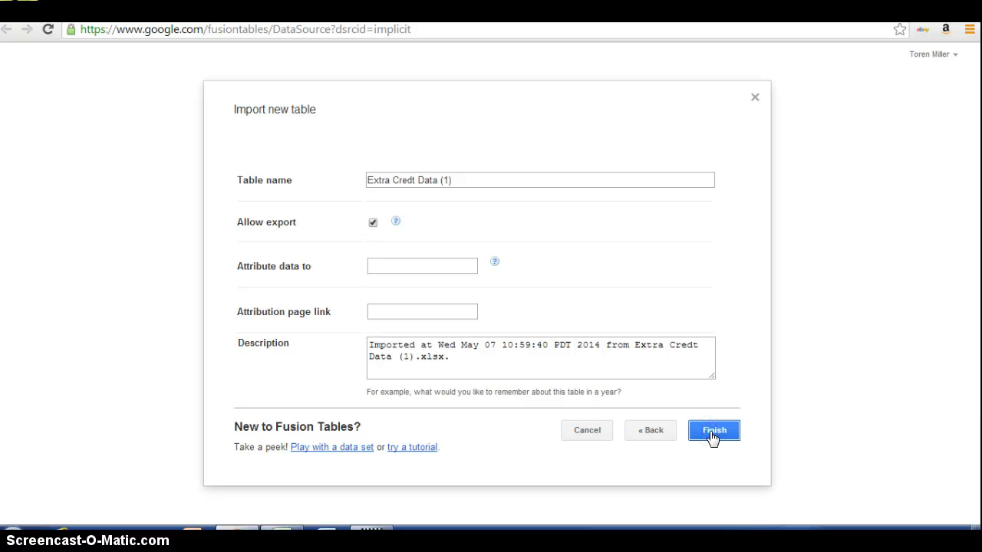
{"action": "triple_click", "coordinate": [443, 180]}
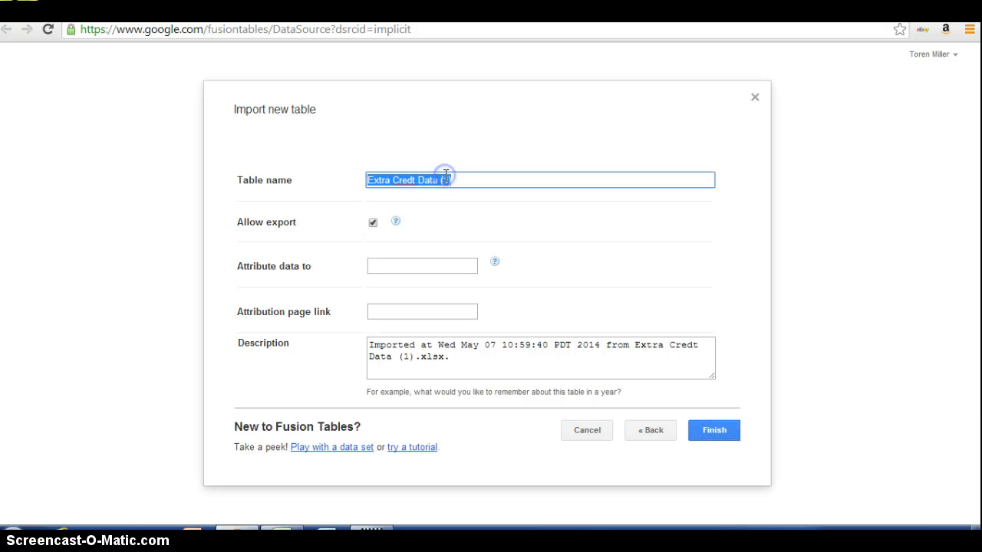
{"action": "type", "text": "Ex"}
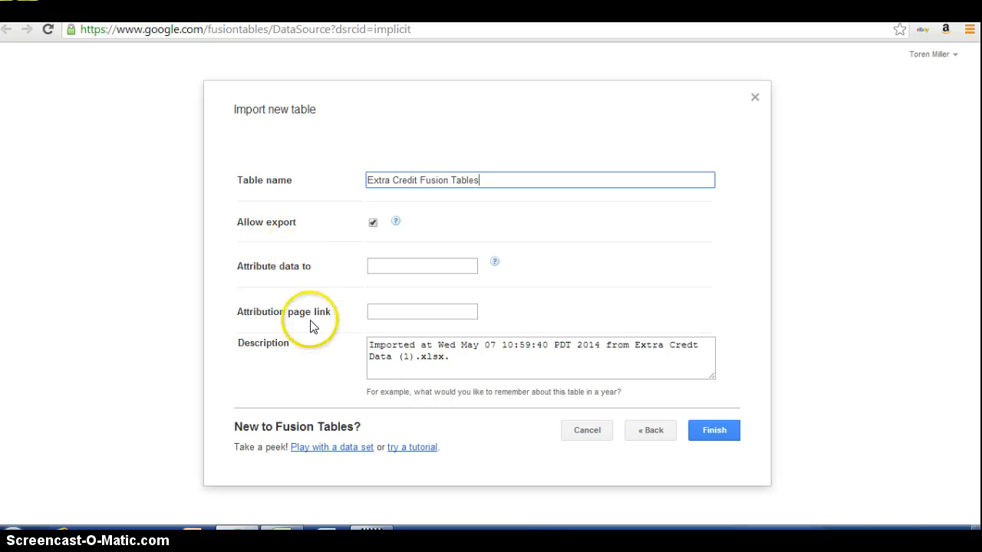
{"action": "left_click", "coordinate": [724, 432]}
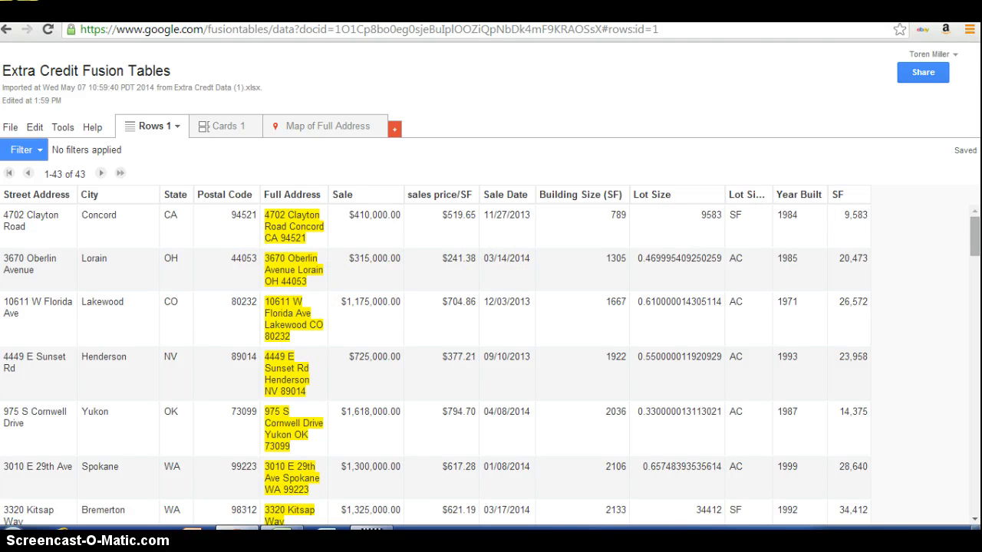
Review the imported sales data as rows, as cards and on the map of Full Address
{"action": "left_click_drag", "start_coordinate": [974, 243], "coordinate": [945, 203]}
{"action": "left_click", "coordinate": [234, 137]}
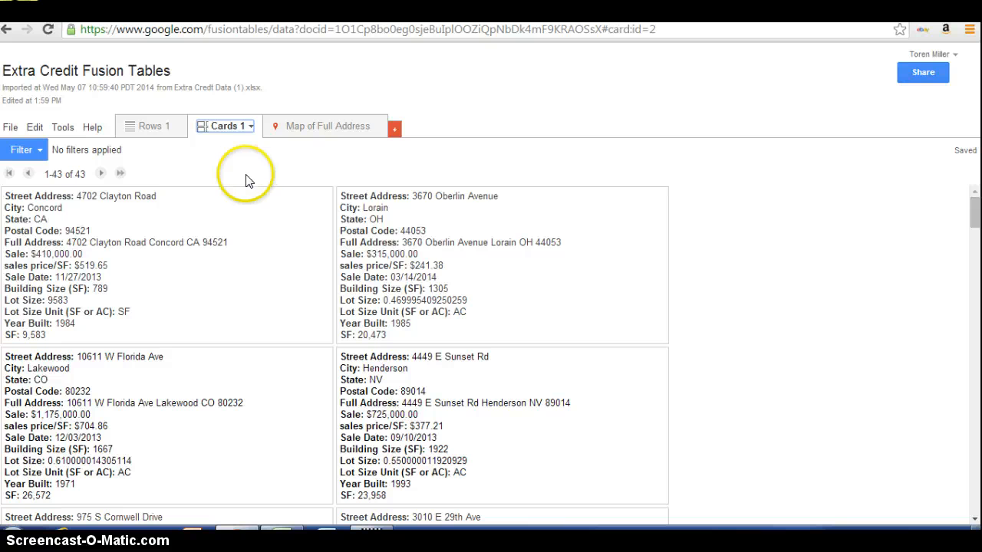
{"action": "left_click", "coordinate": [307, 128]}
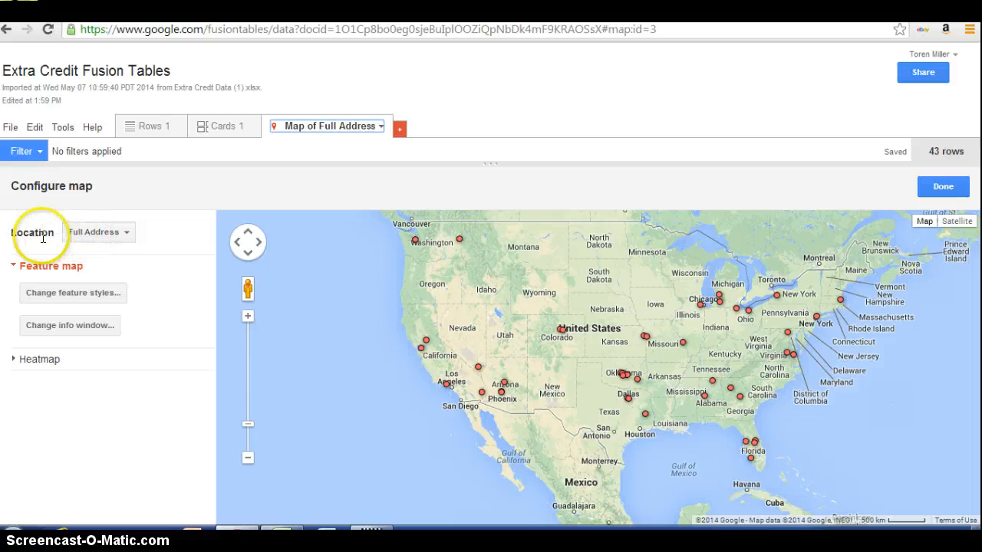
Set the type of the Full Address column in the rows view to Location and save the column
{"action": "left_click", "coordinate": [158, 126]}
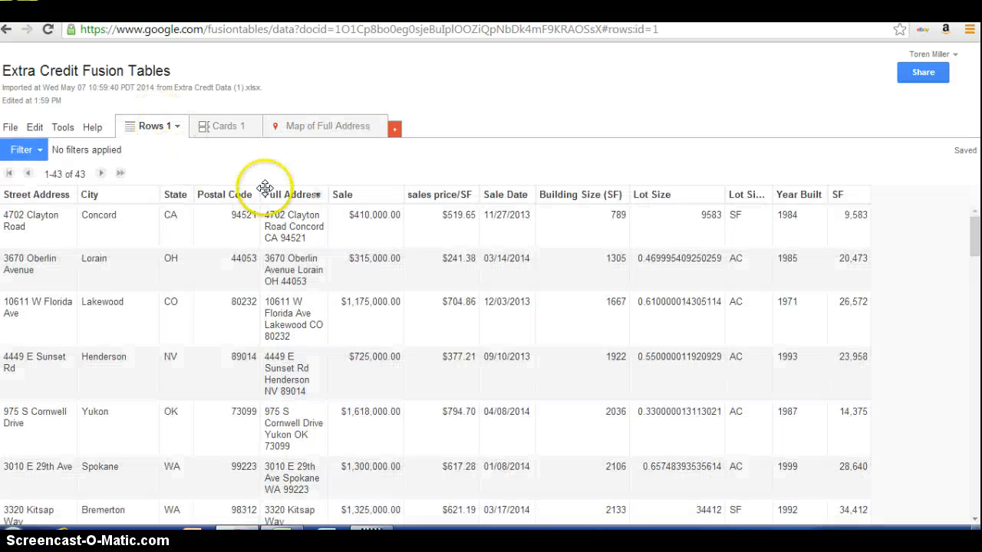
{"action": "left_click", "coordinate": [317, 195]}
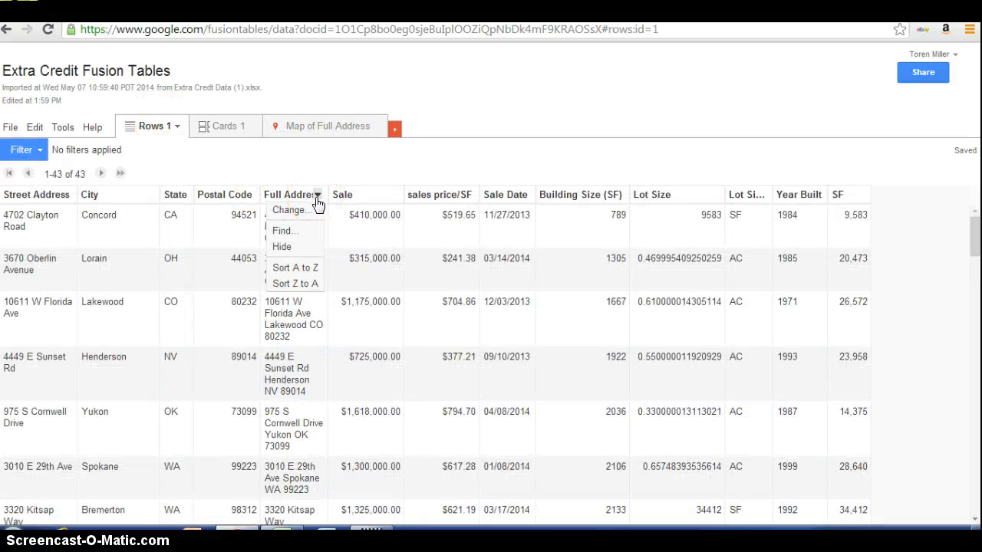
{"action": "left_click", "coordinate": [305, 212]}
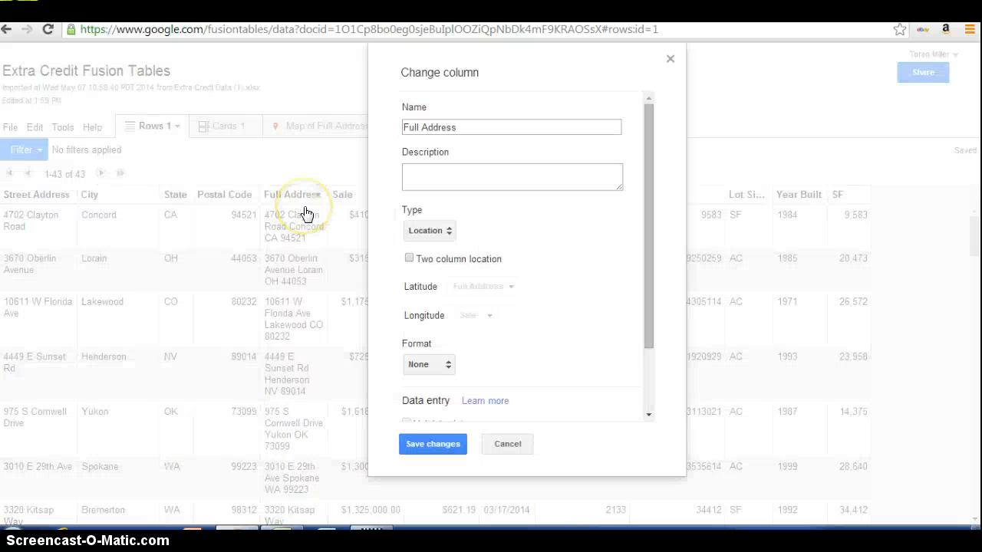
{"action": "left_click", "coordinate": [442, 230]}
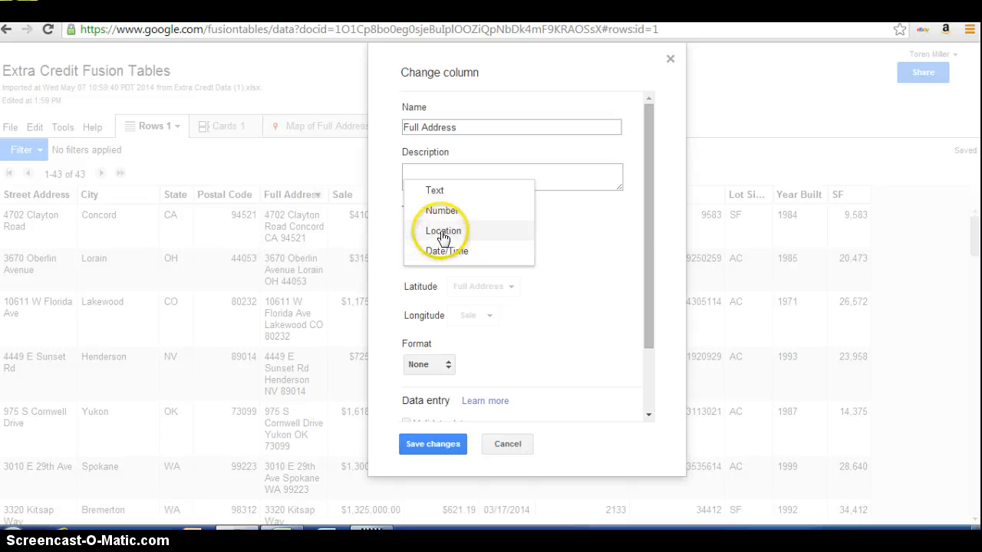
{"action": "left_click", "coordinate": [444, 233]}
{"action": "left_click", "coordinate": [437, 443]}
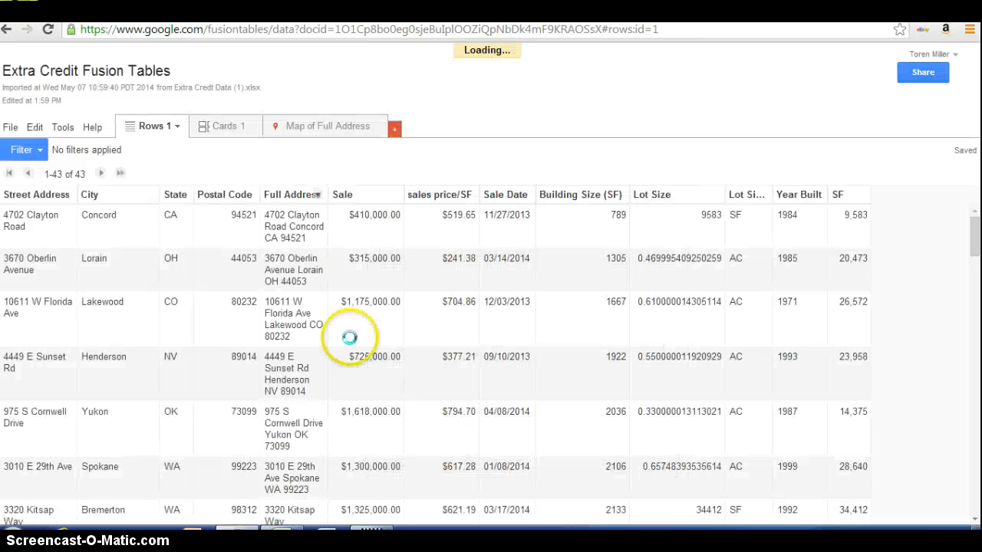
Style the map's marker icons with 2 buckets based on the Sale column, using the column's full value range
{"action": "left_click", "coordinate": [296, 131]}
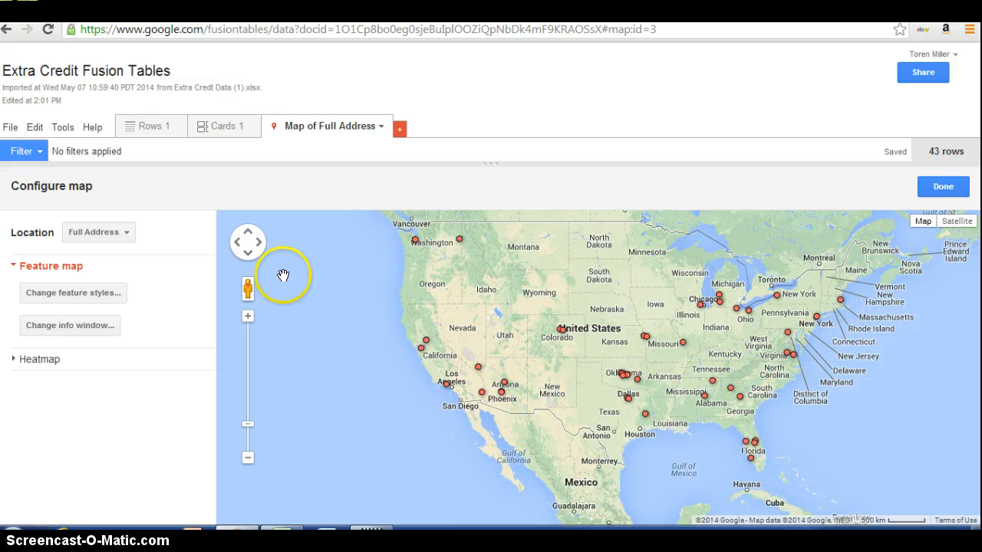
{"action": "left_click", "coordinate": [77, 297]}
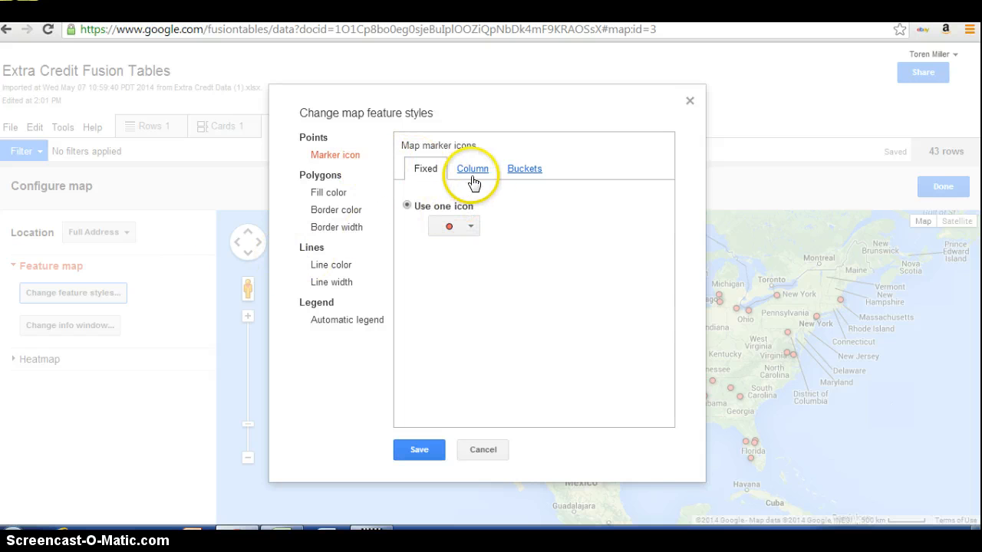
{"action": "left_click", "coordinate": [524, 171]}
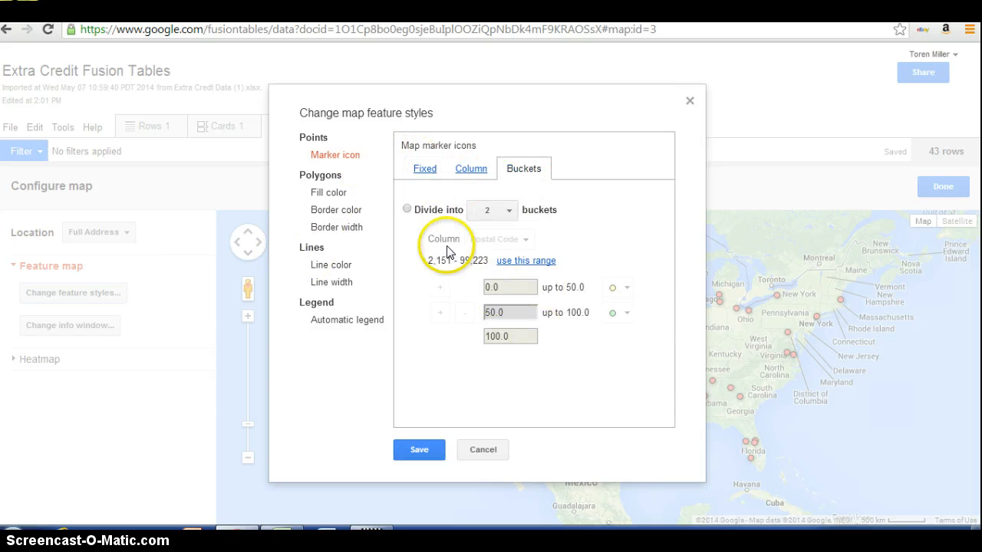
{"action": "left_click", "coordinate": [407, 209]}
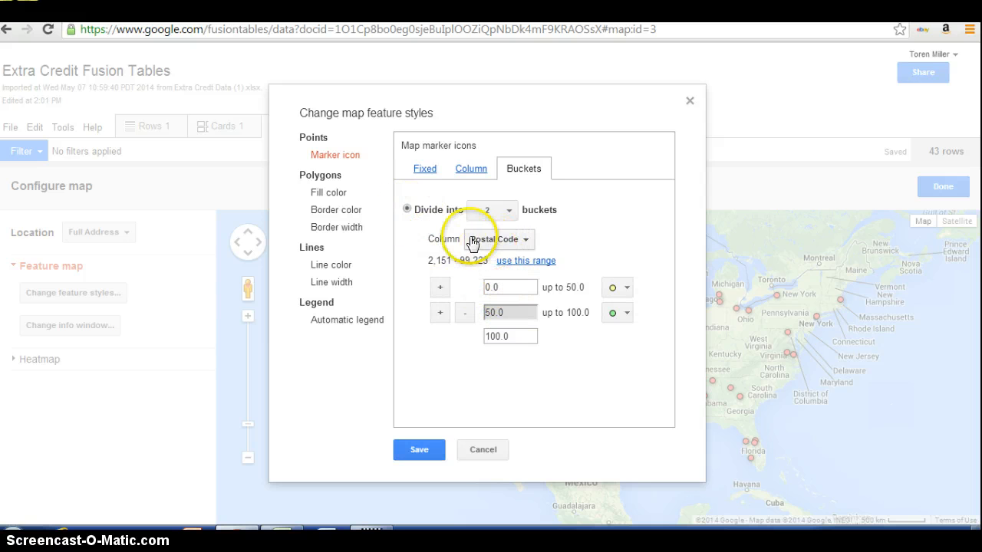
{"action": "left_click", "coordinate": [496, 243]}
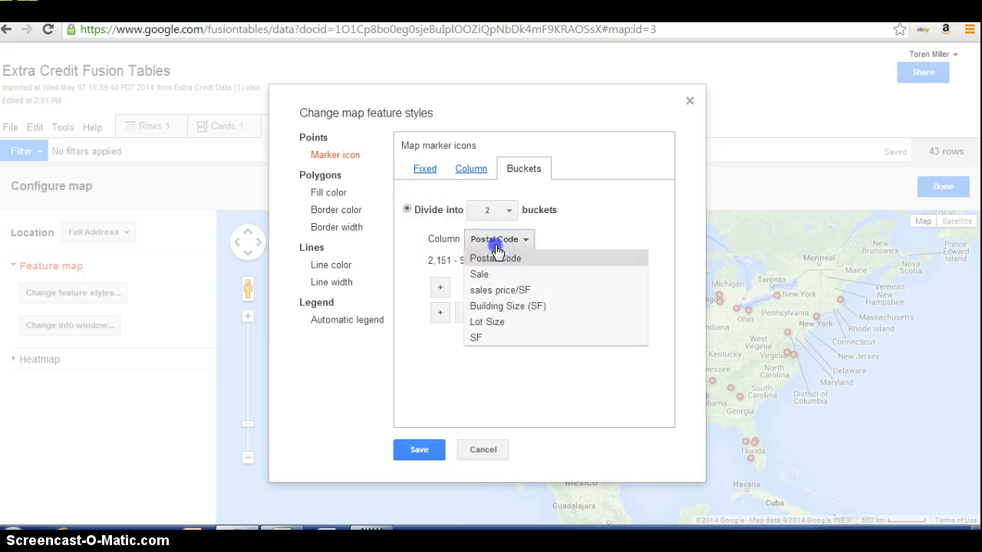
{"action": "left_click", "coordinate": [493, 282]}
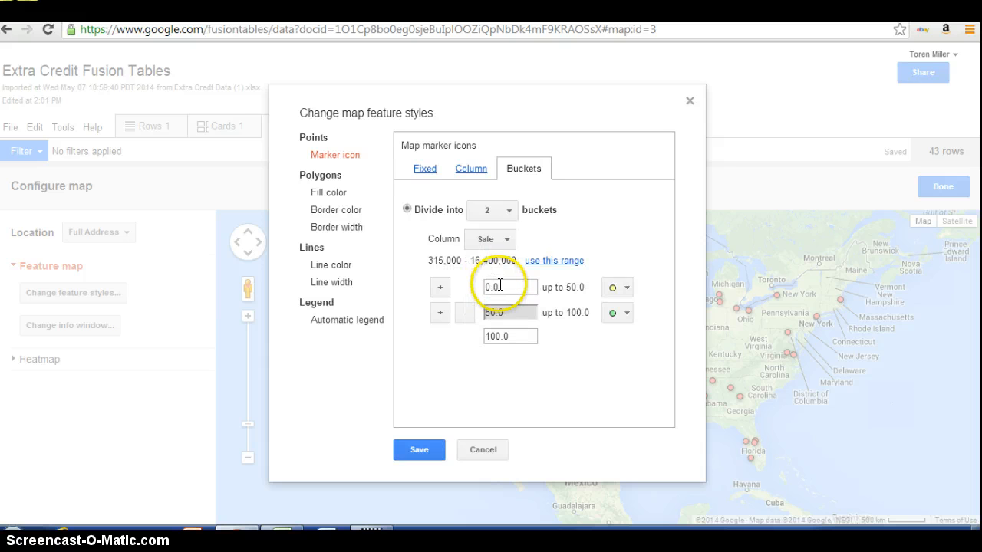
{"action": "left_click", "coordinate": [538, 263]}
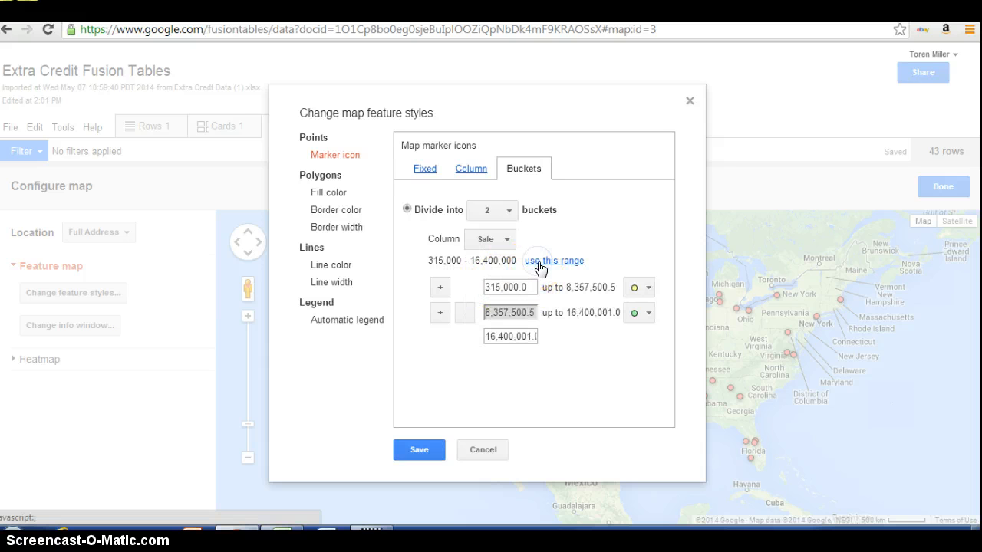
Set the boundary between the first and second Sale buckets to 1,000,000
{"action": "left_click", "coordinate": [503, 313]}
{"action": "double_click", "coordinate": [503, 311]}
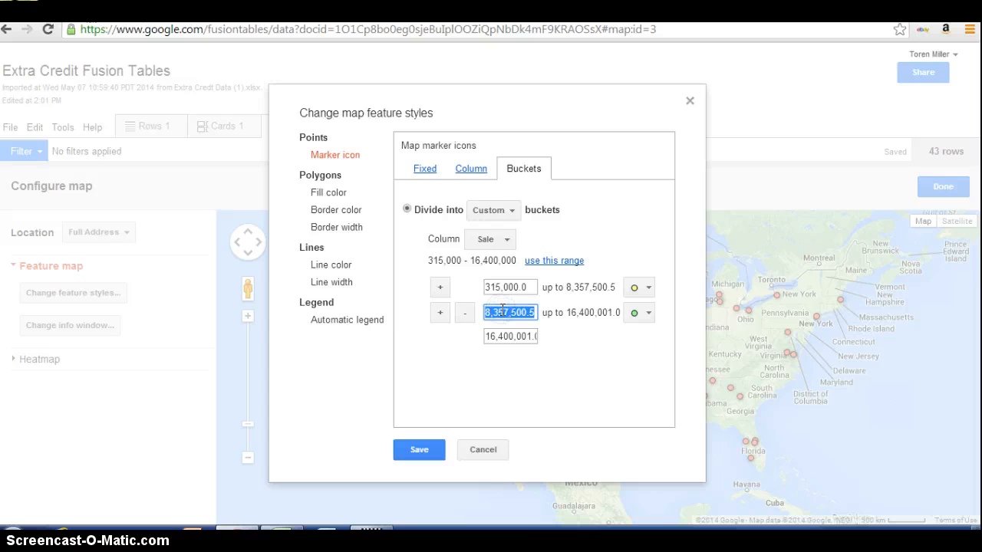
{"action": "type", "text": "1,000,000"}
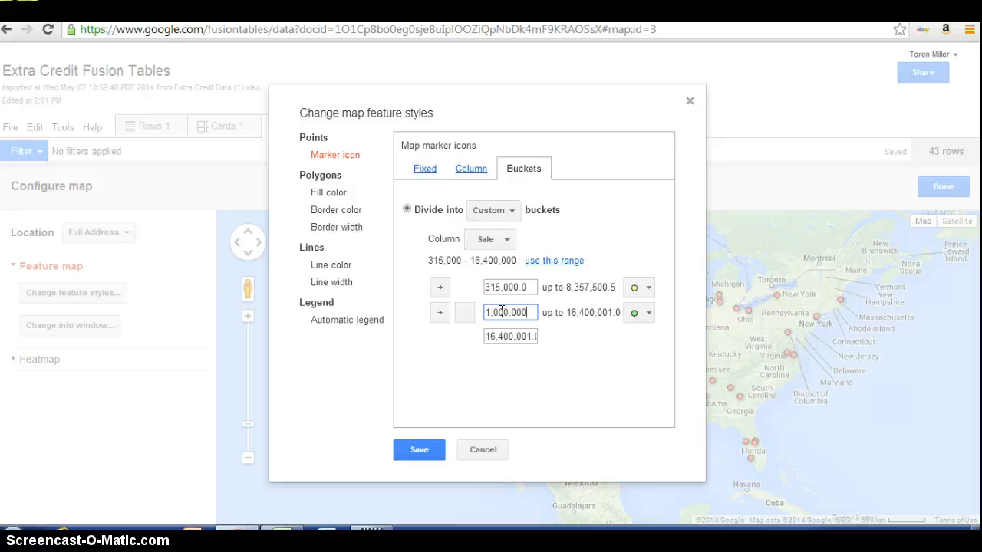
{"action": "left_click", "coordinate": [444, 322]}
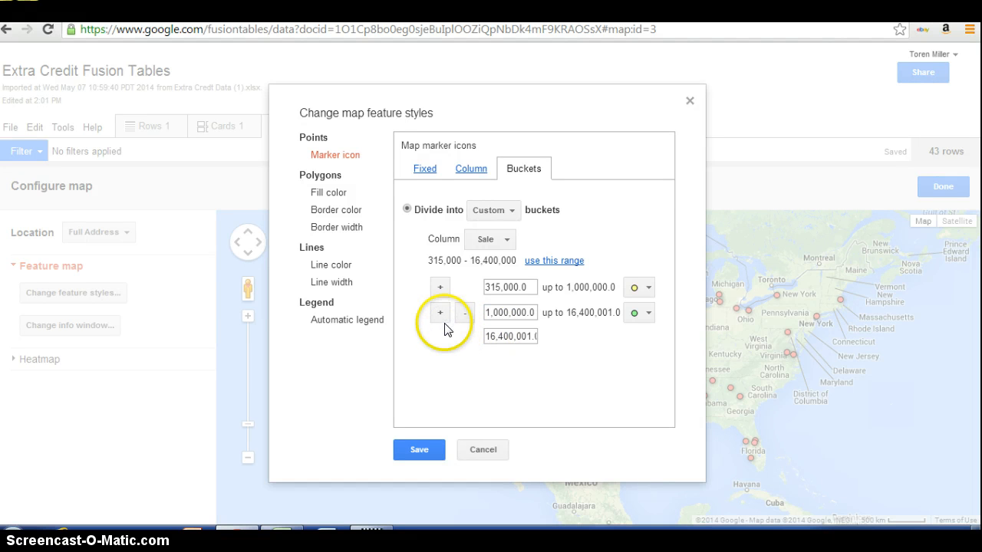
Set the upper limit to 2,200,000 and add a third Sale bucket starting at 2,200,000
{"action": "left_click", "coordinate": [516, 336]}
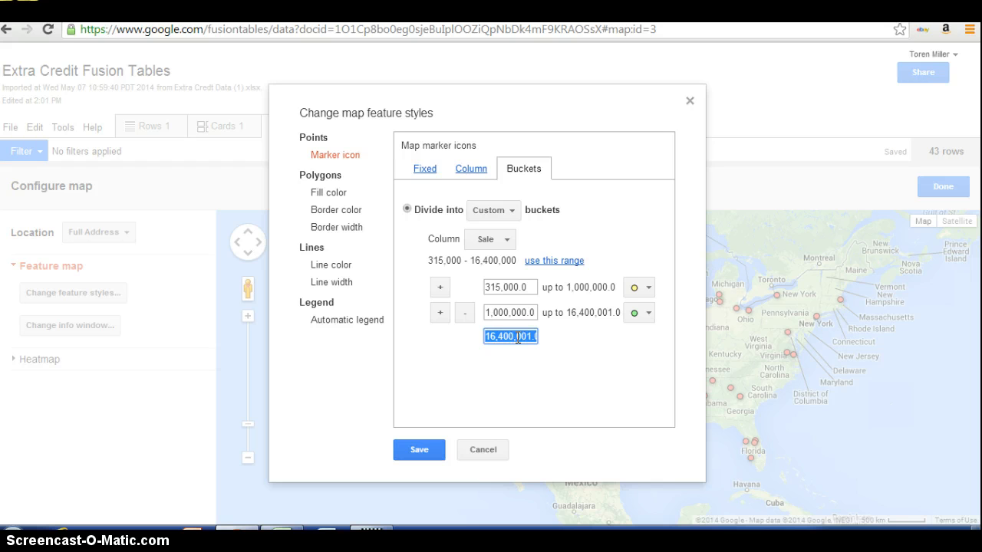
{"action": "type", "text": "2"}
{"action": "left_click", "coordinate": [502, 388]}
{"action": "left_click", "coordinate": [439, 312]}
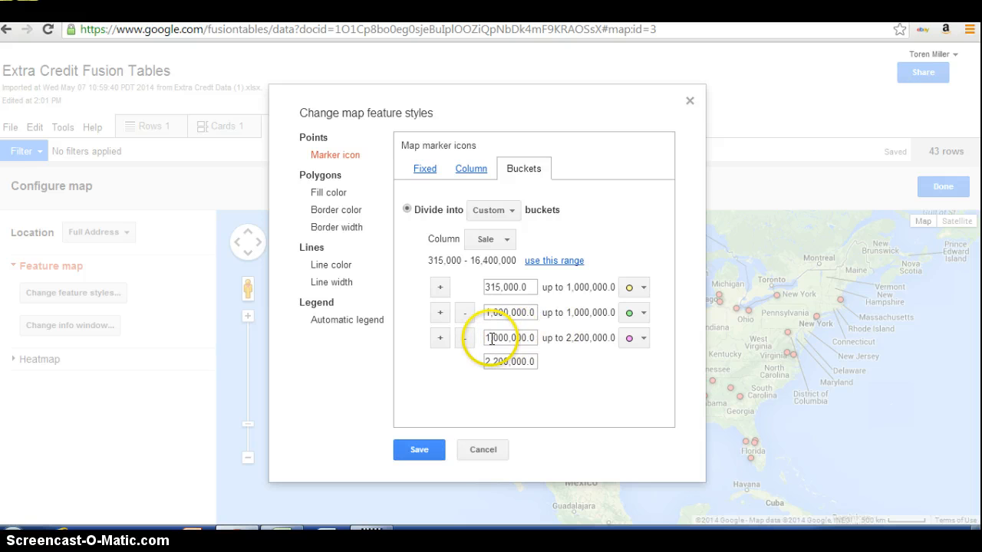
{"action": "left_click", "coordinate": [489, 338]}
{"action": "key", "text": "BackSpace"}
{"action": "type", "text": "2"}
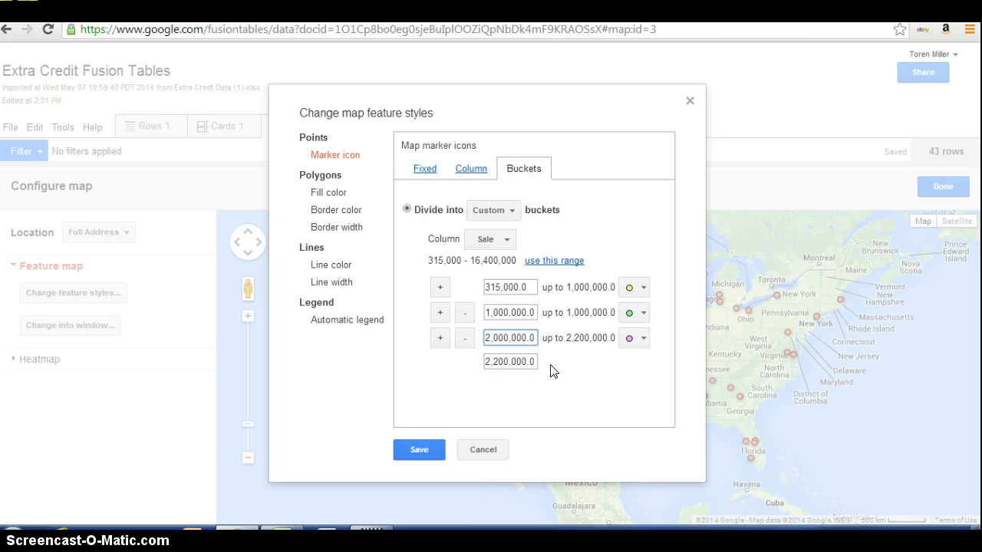
{"action": "left_click", "coordinate": [551, 366]}
Set the upper limit of the third Sale bucket to 16,000,000 and save the map feature styles
{"action": "double_click", "coordinate": [505, 361]}
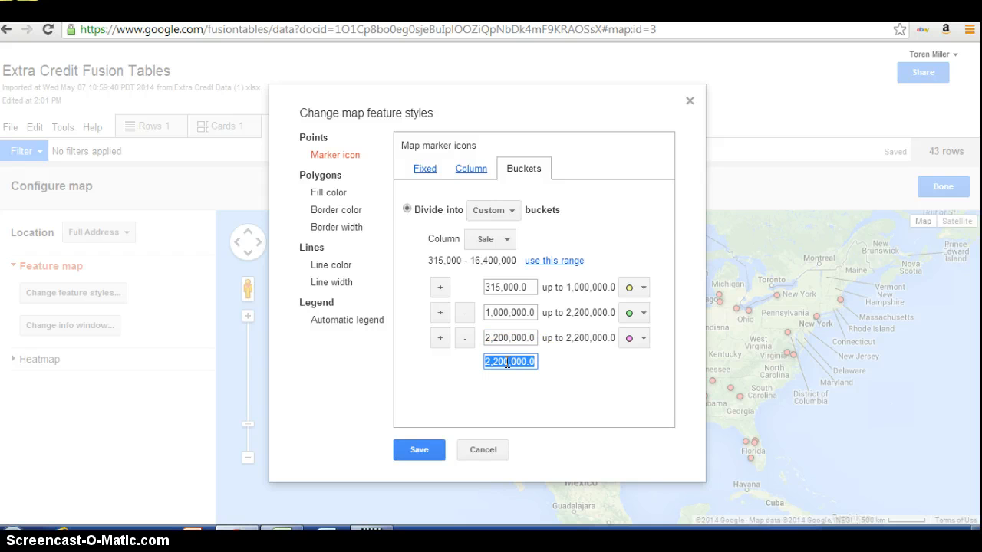
{"action": "type", "text": "16"}
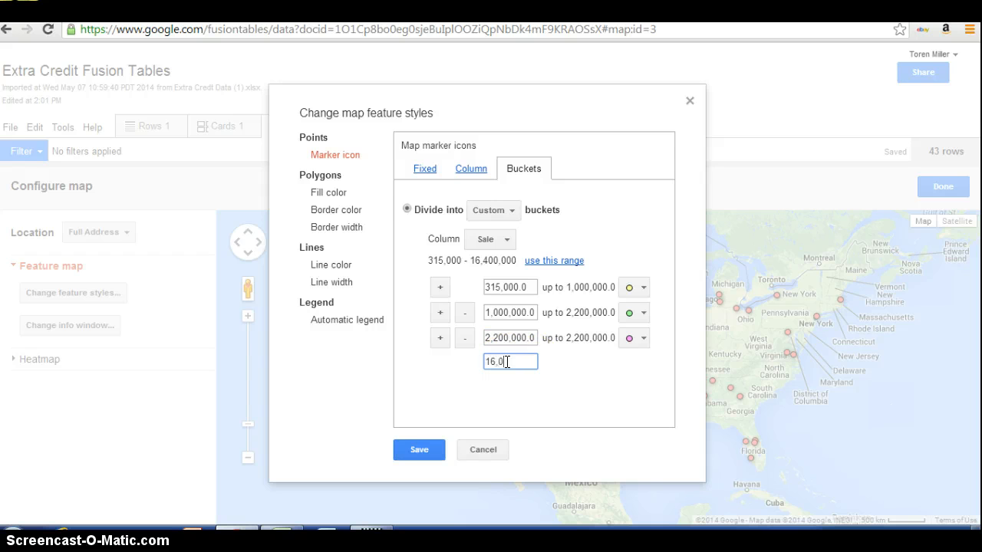
{"action": "left_click", "coordinate": [505, 409]}
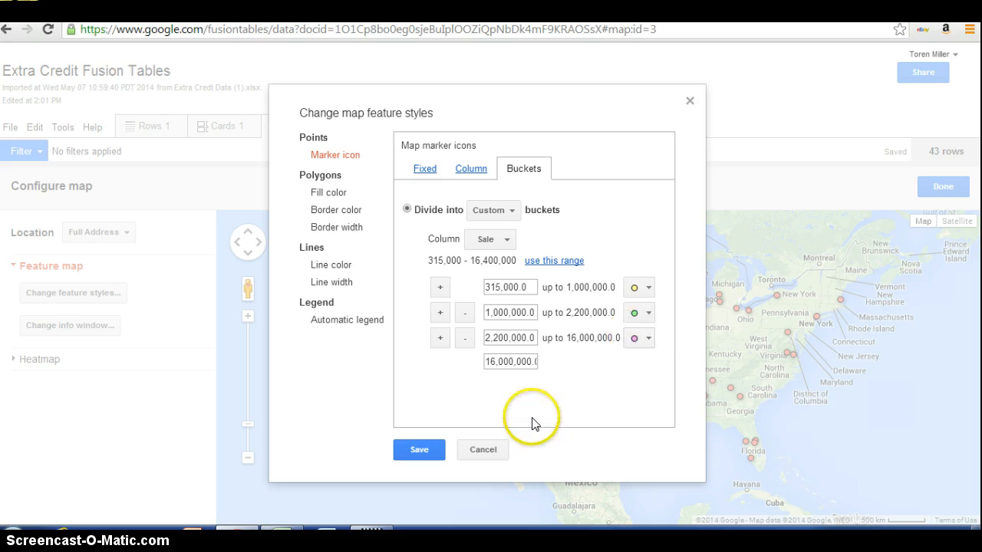
{"action": "left_click", "coordinate": [419, 453]}
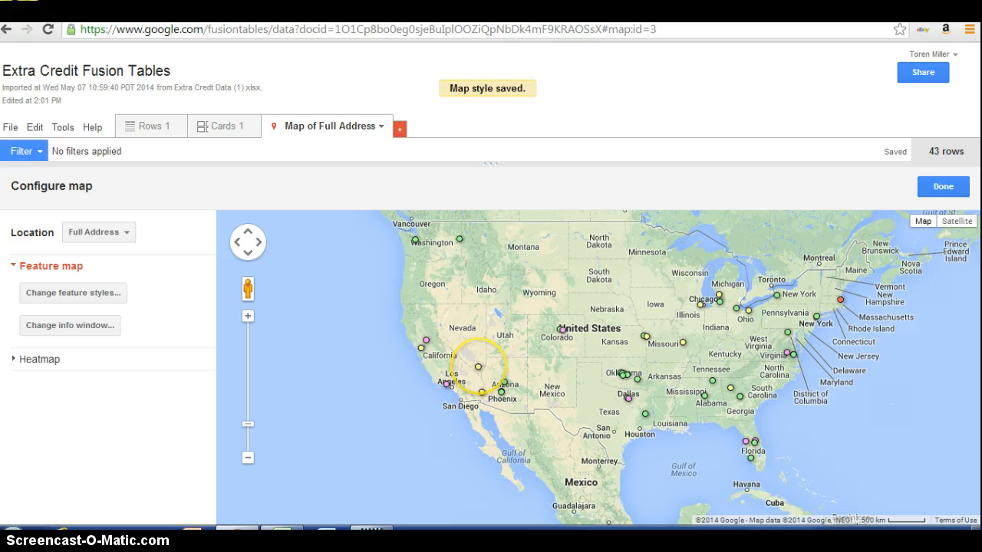
Check the sale details of the yellow marker at Henderson, Nevada, and finish configuring the map
{"action": "left_click", "coordinate": [477, 366]}
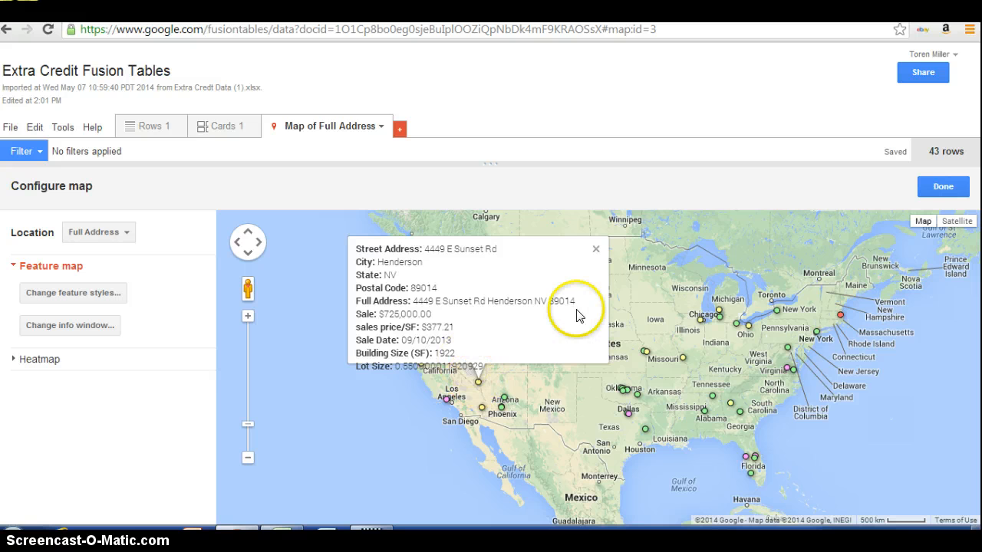
{"action": "left_click", "coordinate": [943, 188]}
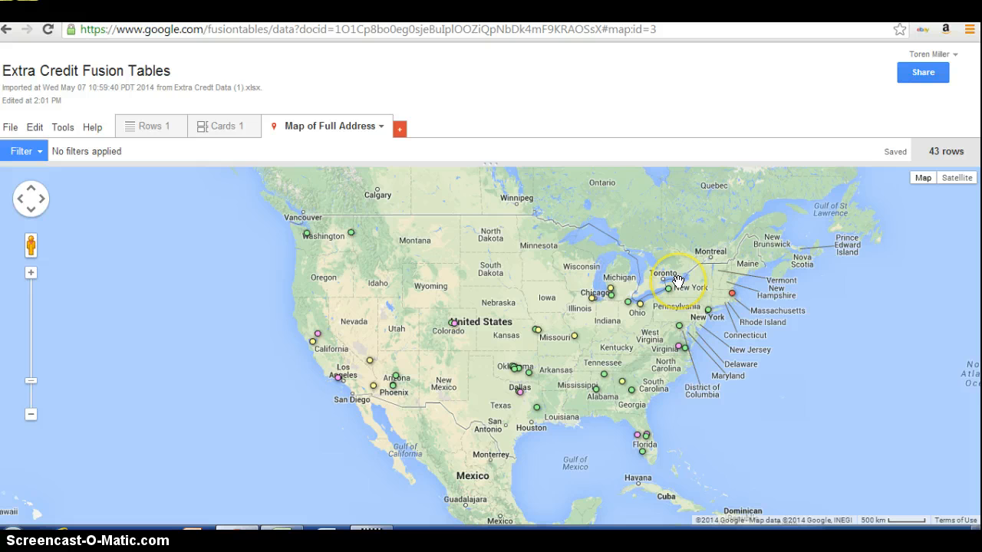
Review the table's sharing link and access settings, then close them without making changes
{"action": "left_click", "coordinate": [913, 84]}
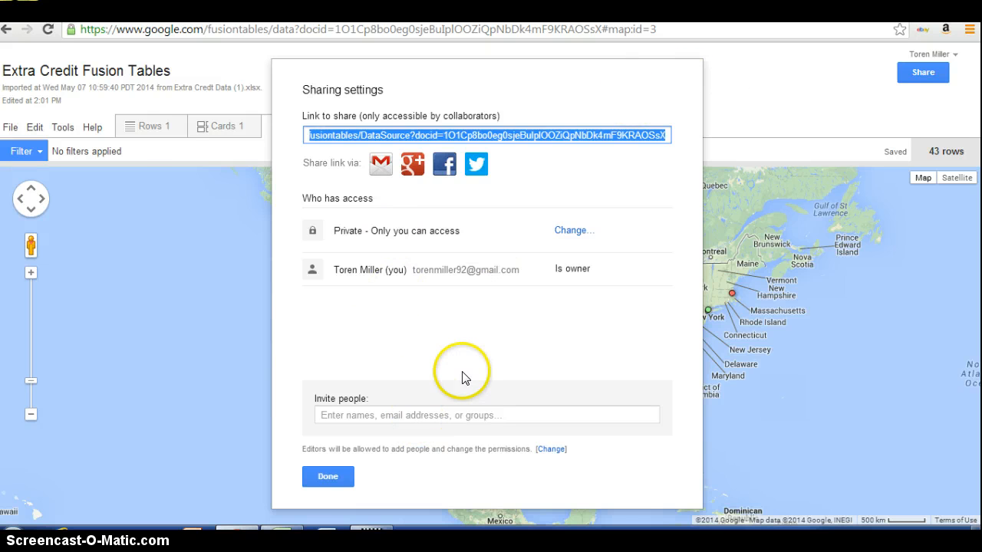
{"action": "left_click", "coordinate": [323, 478]}
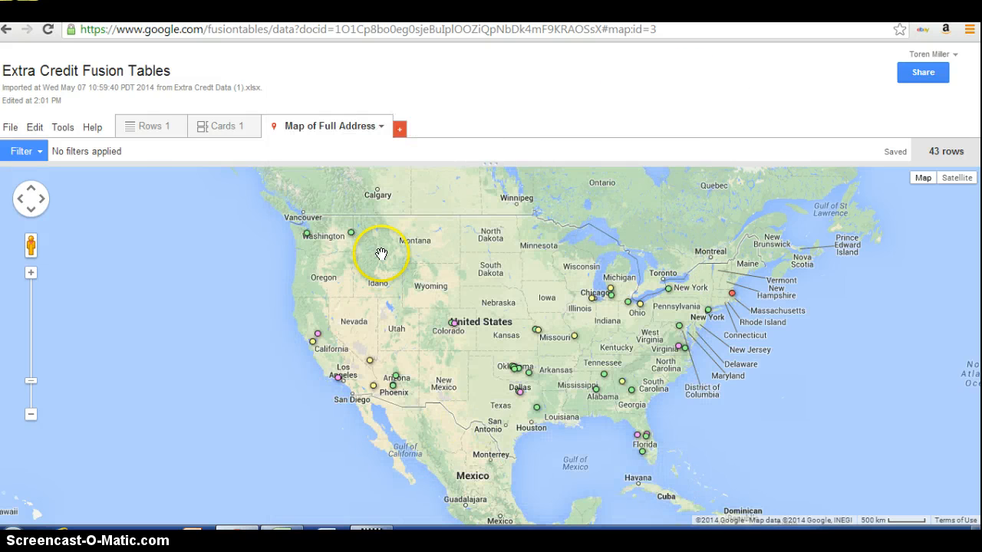